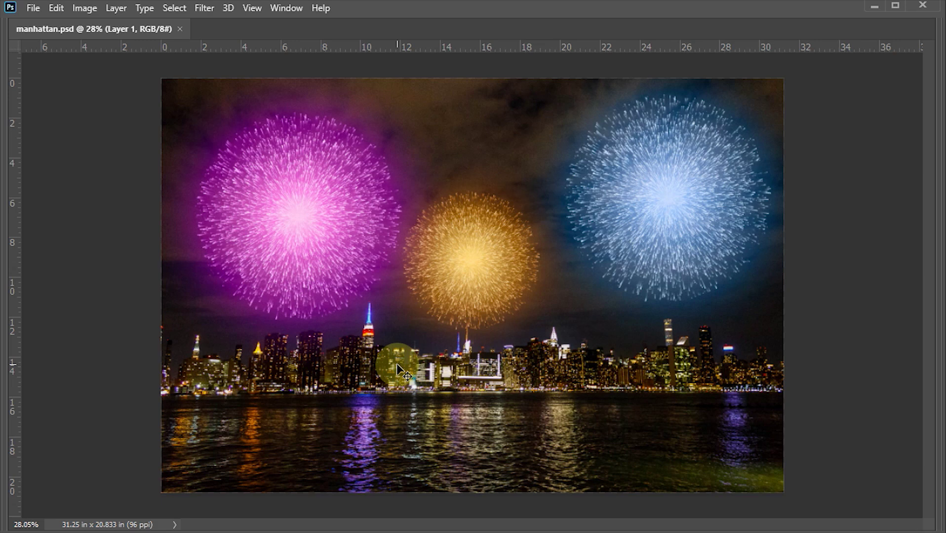
Step: Look over the finished Manhattan fireworks composite before closing manhattan.psd
{"action": "scroll", "coordinate": [398, 368], "scroll_direction": "up", "scroll_amount": 1}
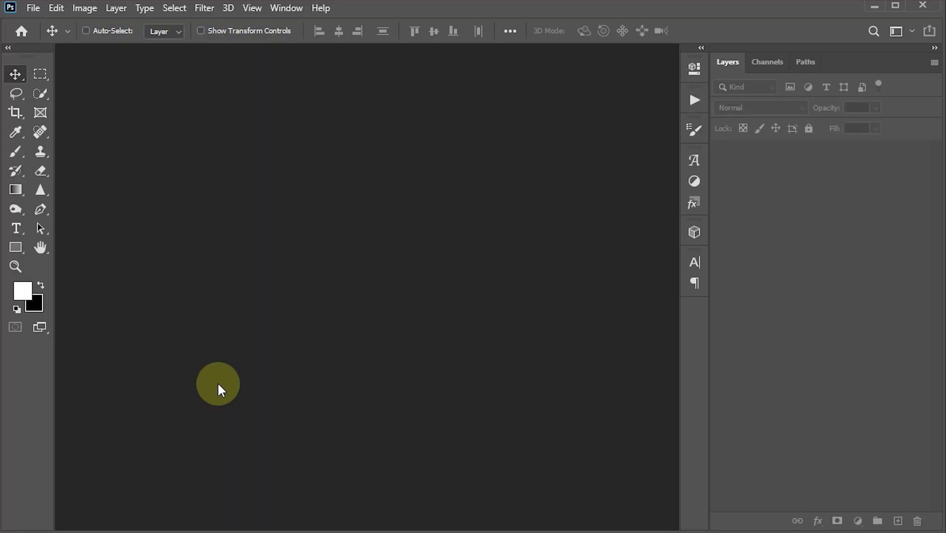
Step: Create a 1000 × 1000 px, 300 ppi document with a black background, fitted to the window
{"action": "left_click", "coordinate": [33, 10]}
{"action": "left_click", "coordinate": [40, 21]}
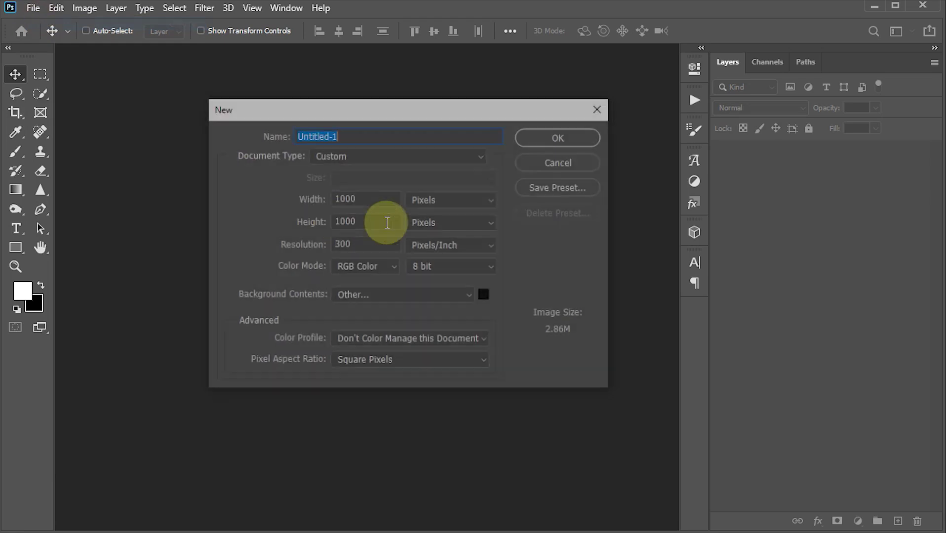
{"action": "key", "text": "Tab"}
{"action": "key", "text": "Tab"}
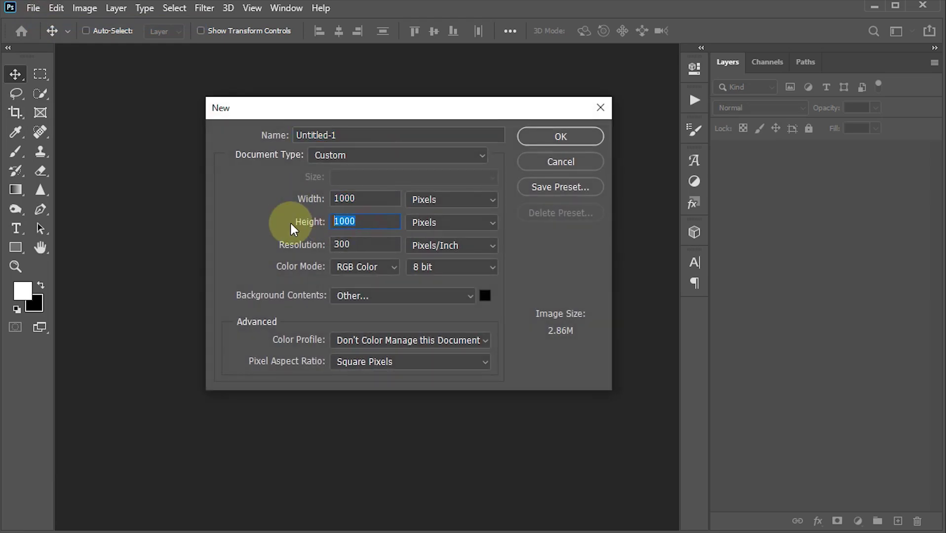
{"action": "key", "text": "Tab"}
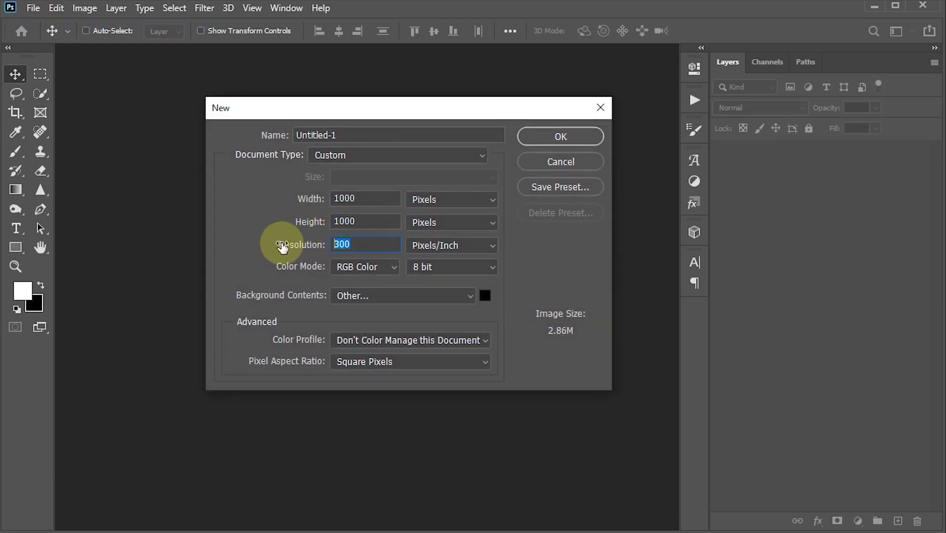
{"action": "left_click", "coordinate": [484, 295]}
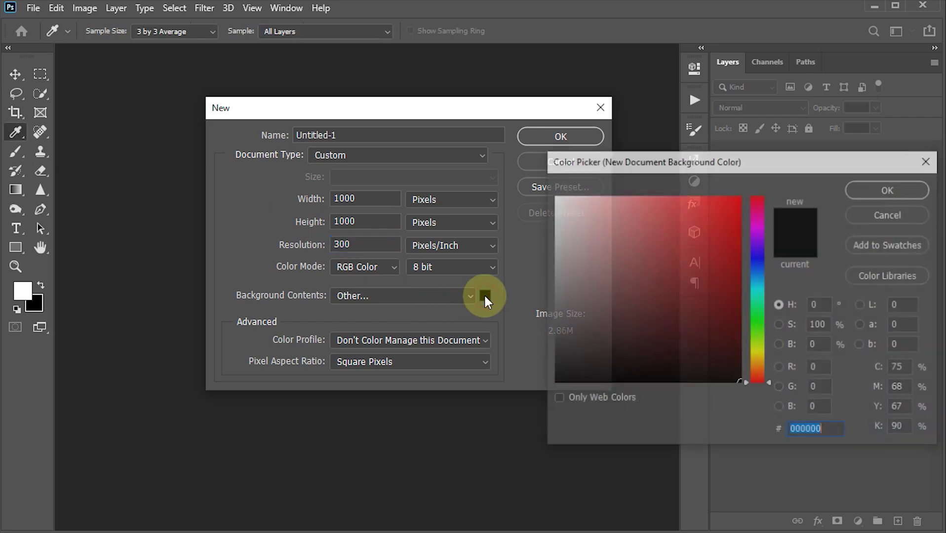
{"action": "left_click", "coordinate": [889, 191]}
{"action": "key", "text": "Return"}
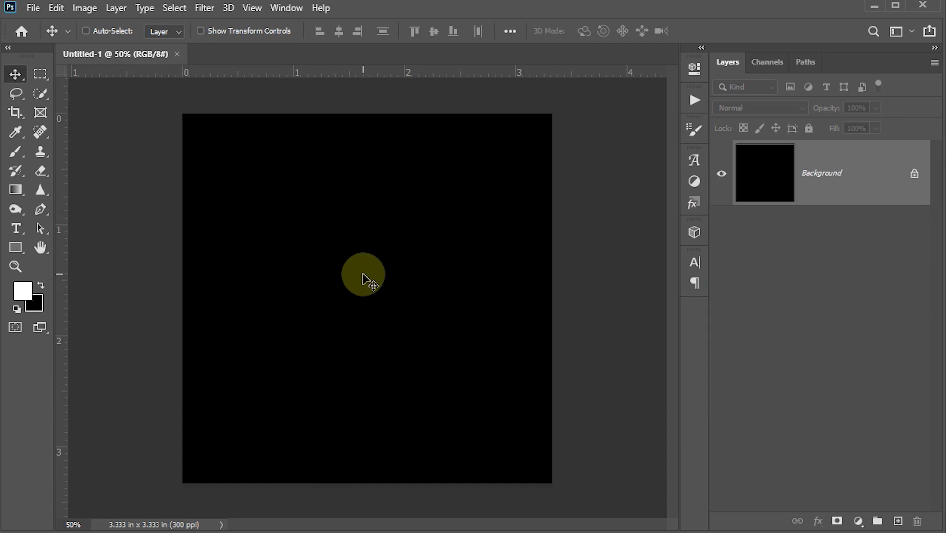
{"action": "key", "text": "ctrl+0"}
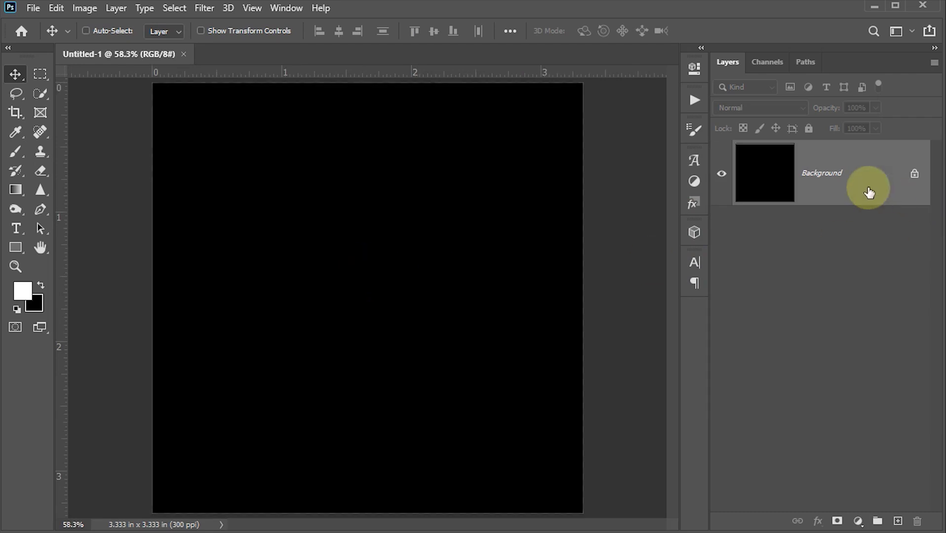
Step: Convert the Background layer to a smart object and add 20% Gaussian monochromatic noise
{"action": "right_click", "coordinate": [867, 188]}
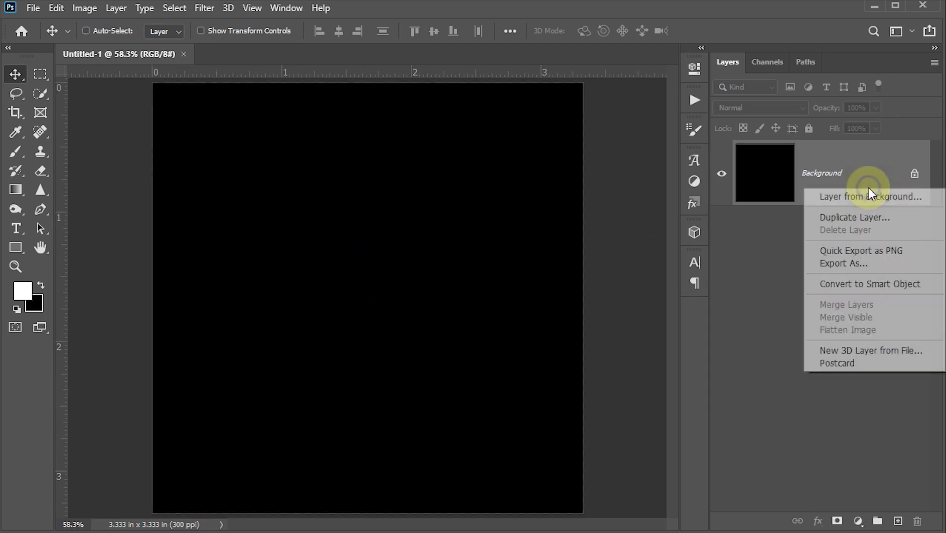
{"action": "left_click", "coordinate": [860, 284]}
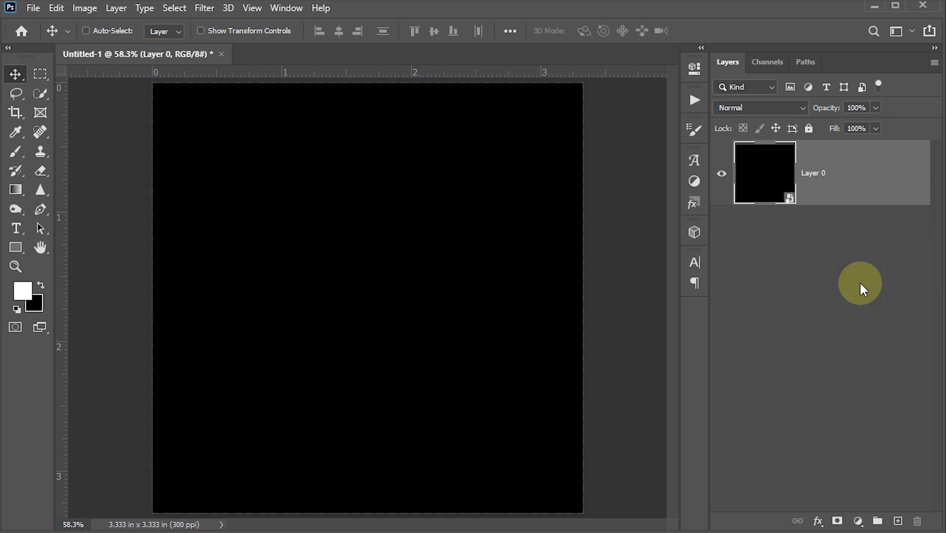
{"action": "left_click", "coordinate": [206, 10]}
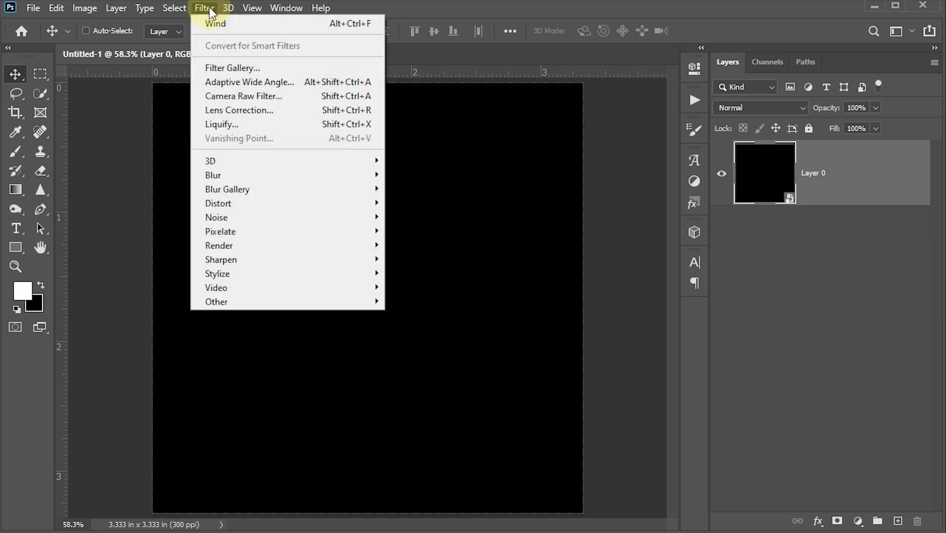
{"action": "mouse_move", "coordinate": [217, 217]}
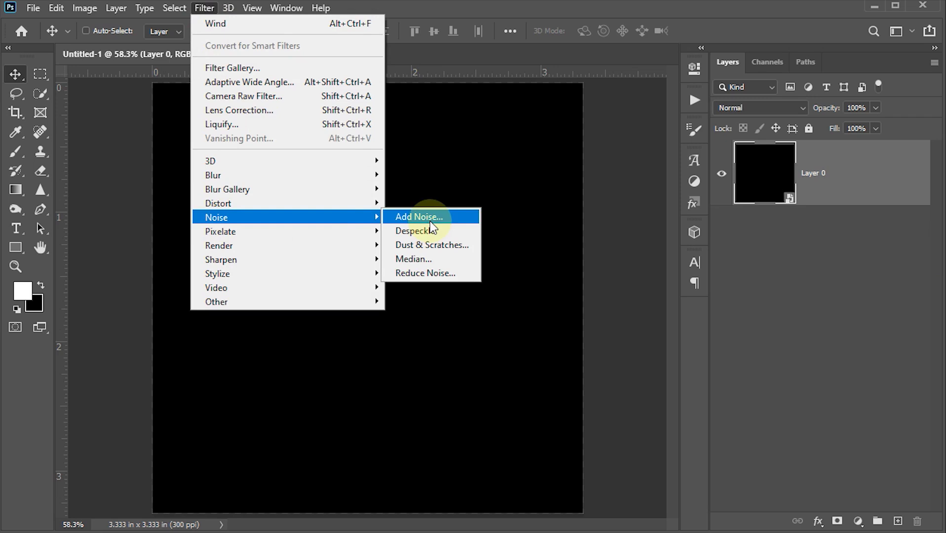
{"action": "left_click", "coordinate": [430, 216]}
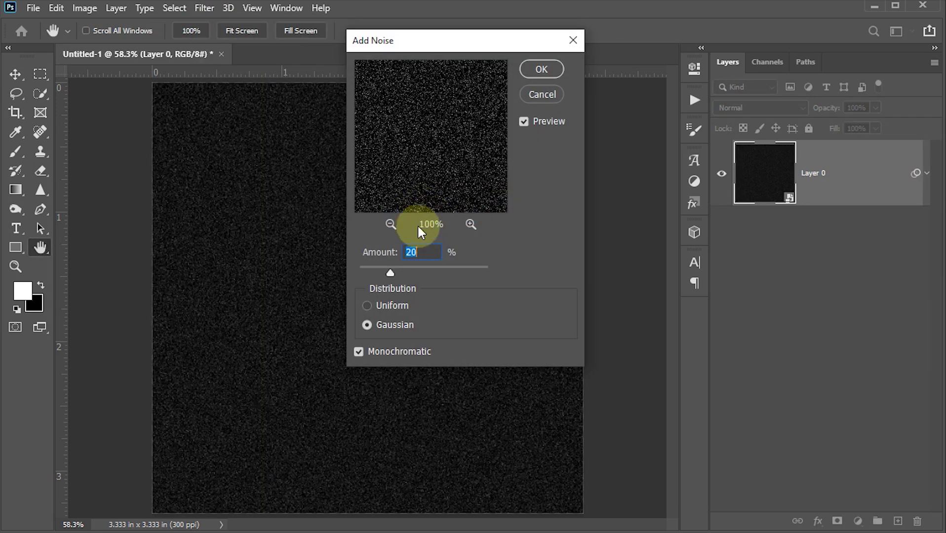
{"action": "left_click", "coordinate": [419, 253]}
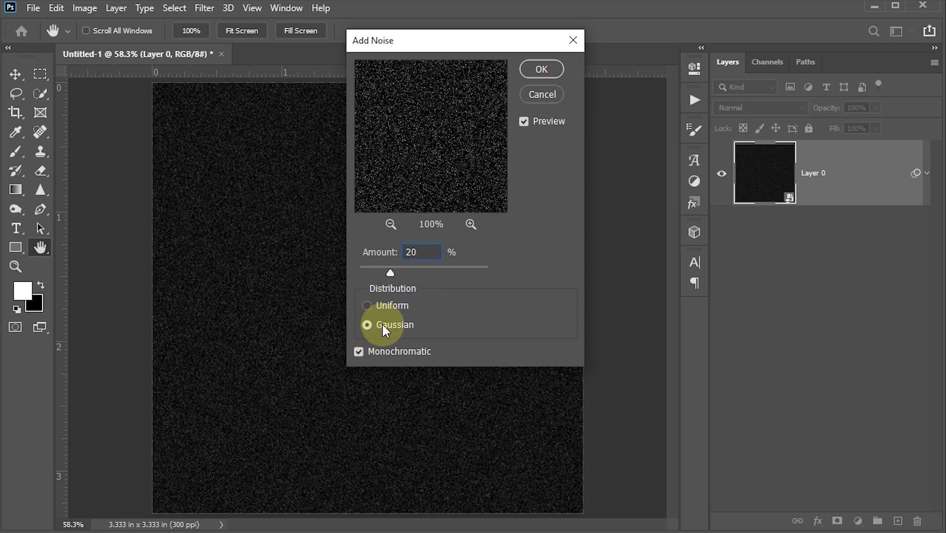
{"action": "left_click", "coordinate": [542, 69]}
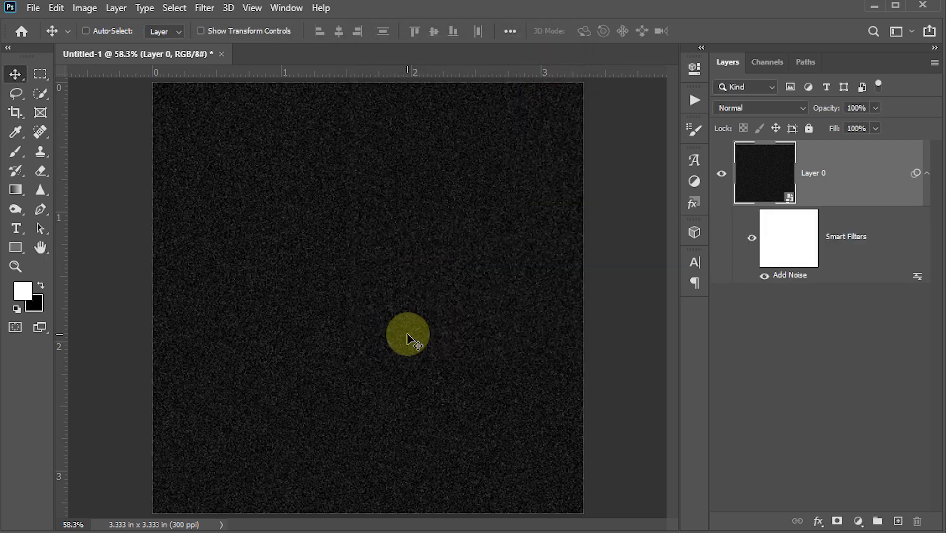
{"action": "left_click", "coordinate": [85, 8]}
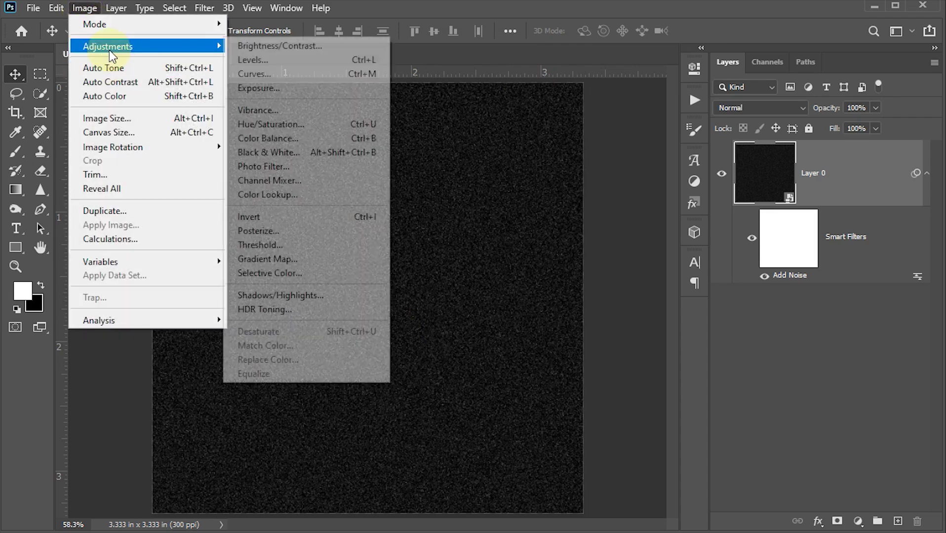
{"action": "mouse_move", "coordinate": [108, 46]}
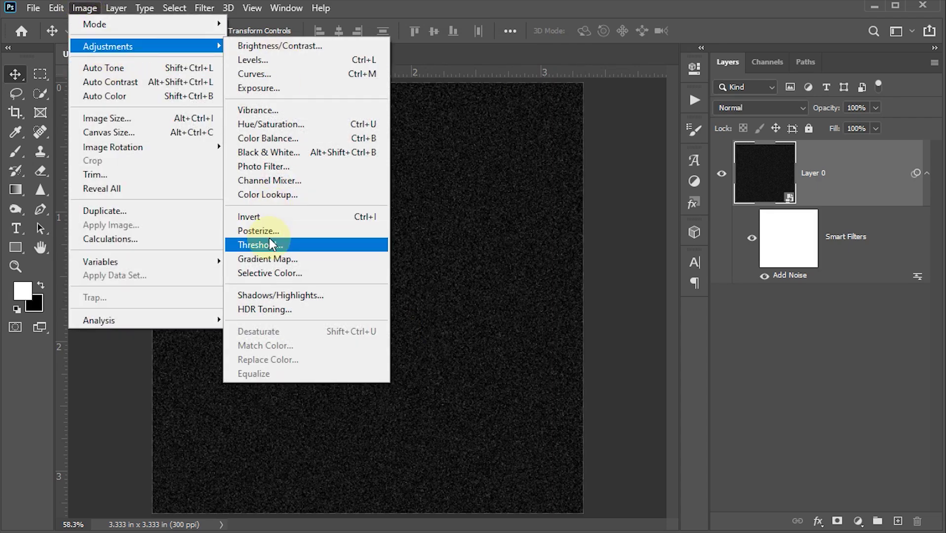
Step: Apply a Threshold at level 130, leaving sparse white specks on black
{"action": "left_click", "coordinate": [269, 238]}
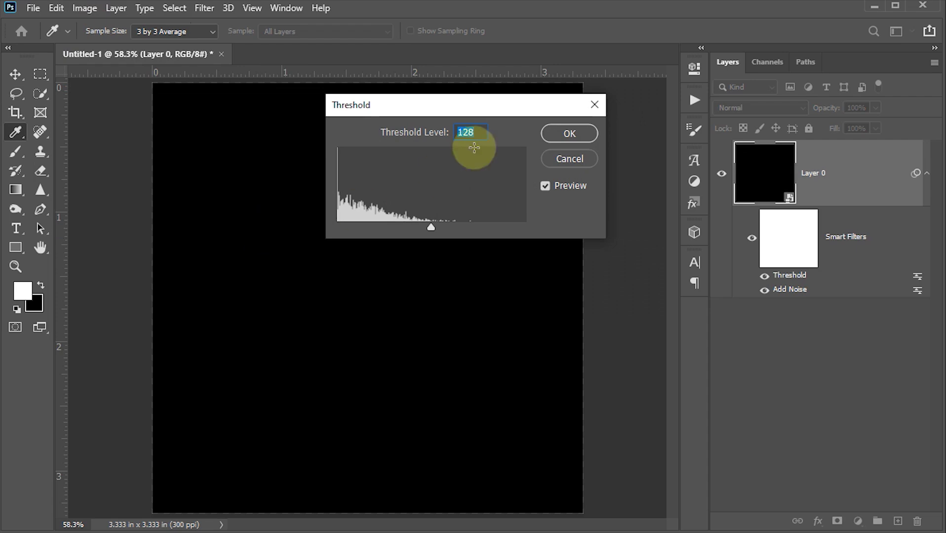
{"action": "double_click", "coordinate": [480, 132]}
{"action": "type", "text": "13"}
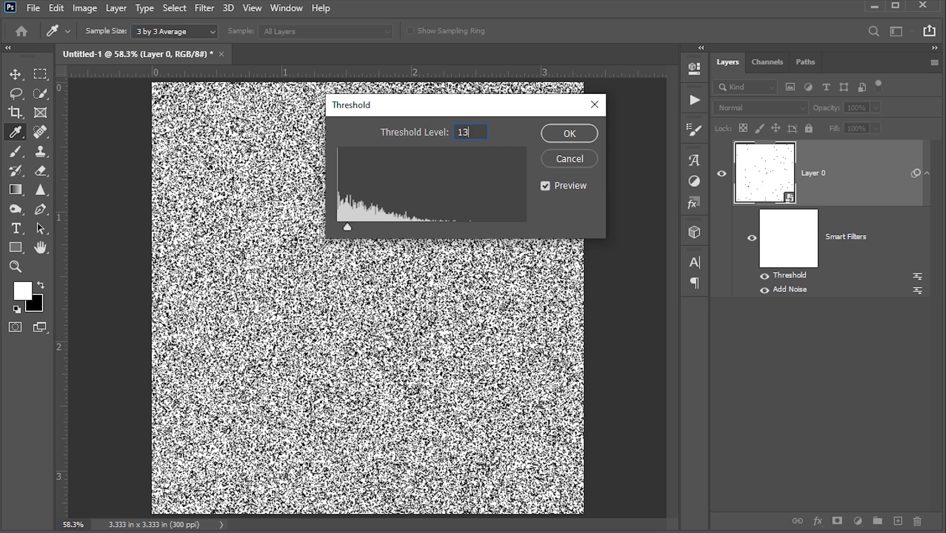
{"action": "type", "text": "0"}
{"action": "left_click", "coordinate": [568, 134]}
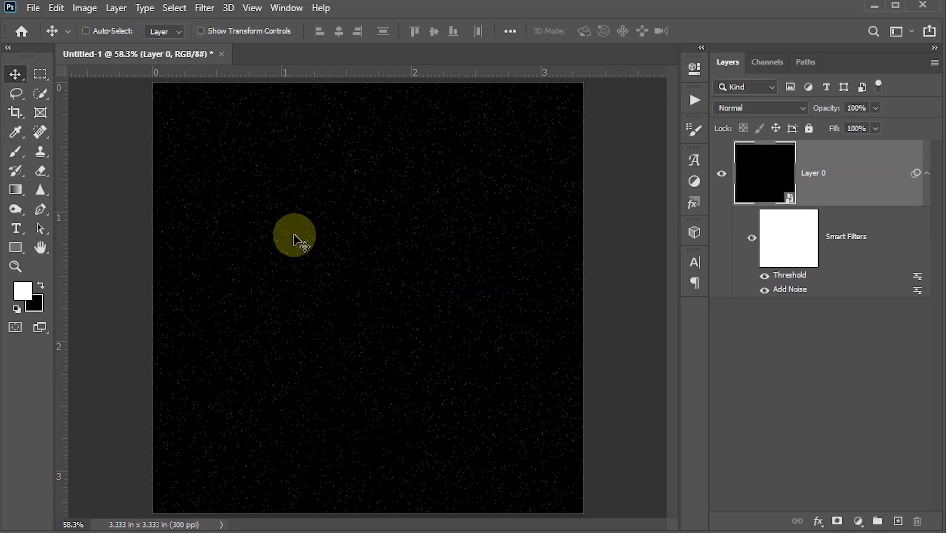
{"action": "left_click", "coordinate": [215, 7]}
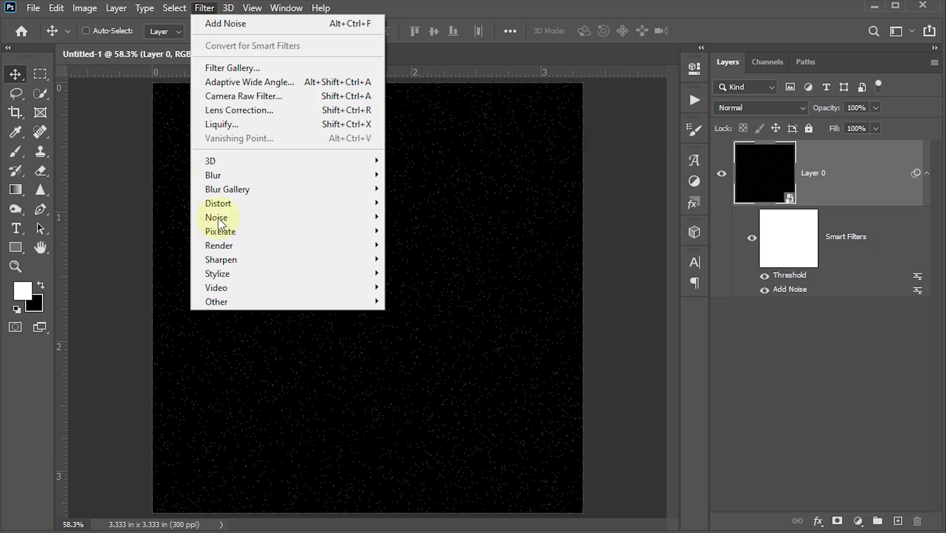
{"action": "mouse_move", "coordinate": [217, 274]}
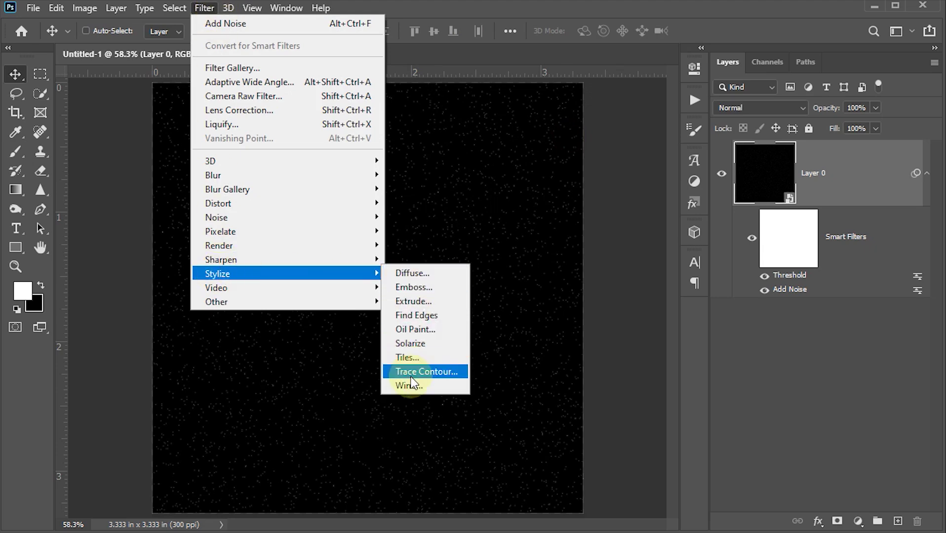
Step: Apply the Wind filter three times to stretch the specks into horizontal streaks
{"action": "left_click", "coordinate": [409, 385]}
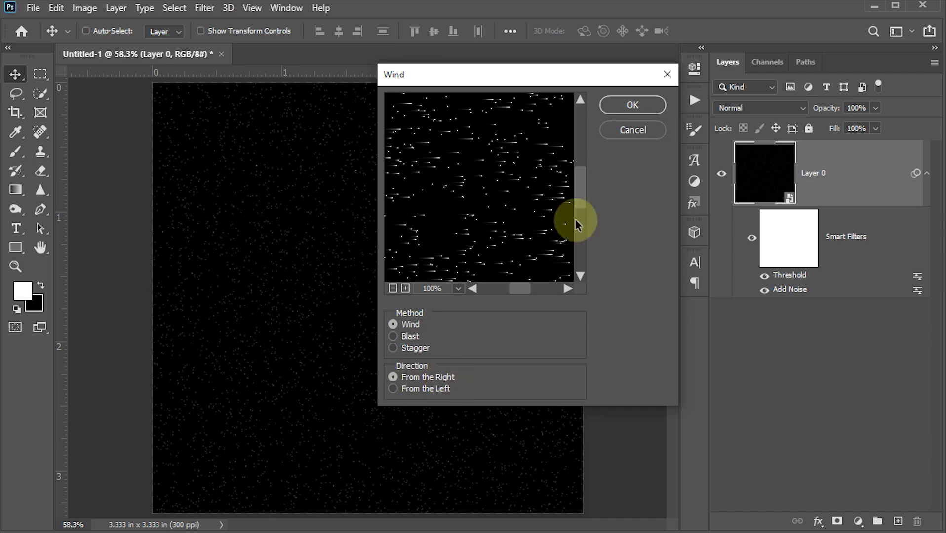
{"action": "left_click", "coordinate": [621, 102]}
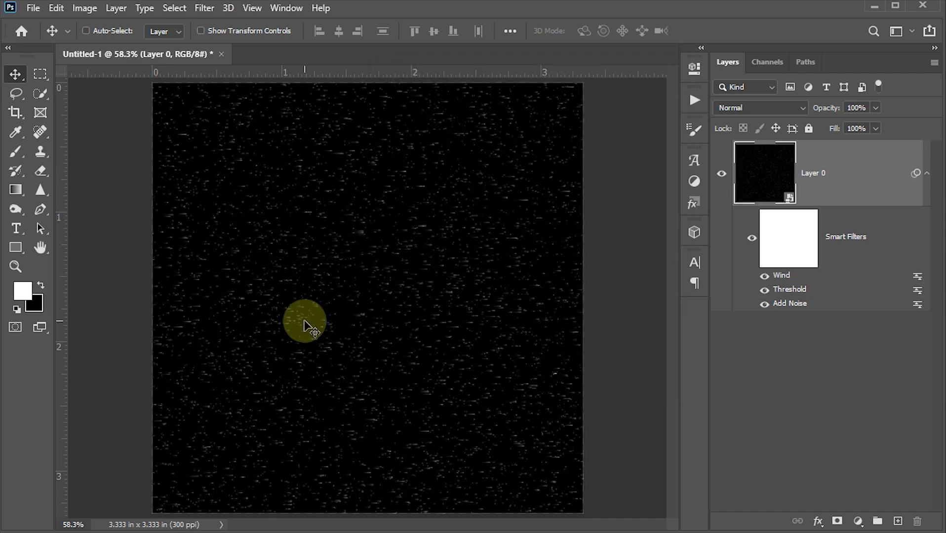
{"action": "left_click", "coordinate": [205, 8]}
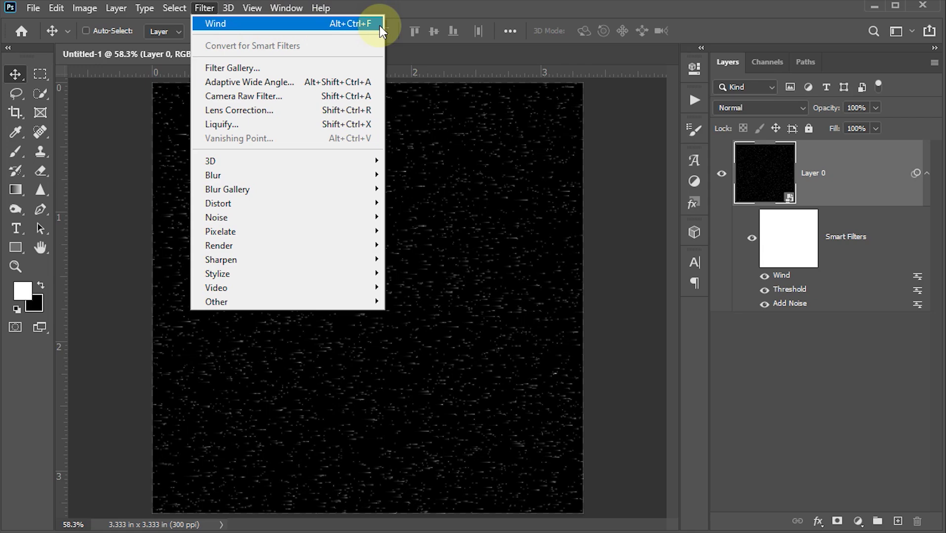
{"action": "left_click", "coordinate": [350, 25]}
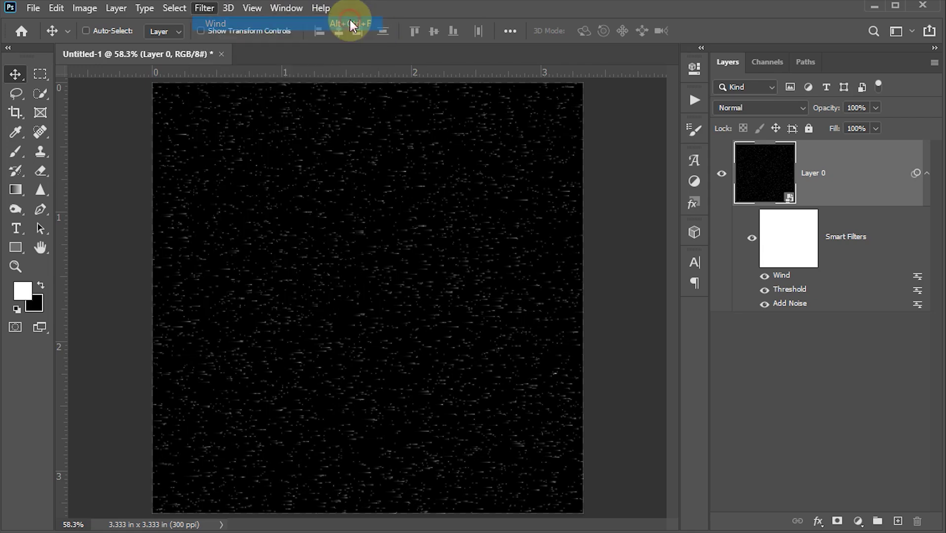
{"action": "left_click", "coordinate": [643, 104]}
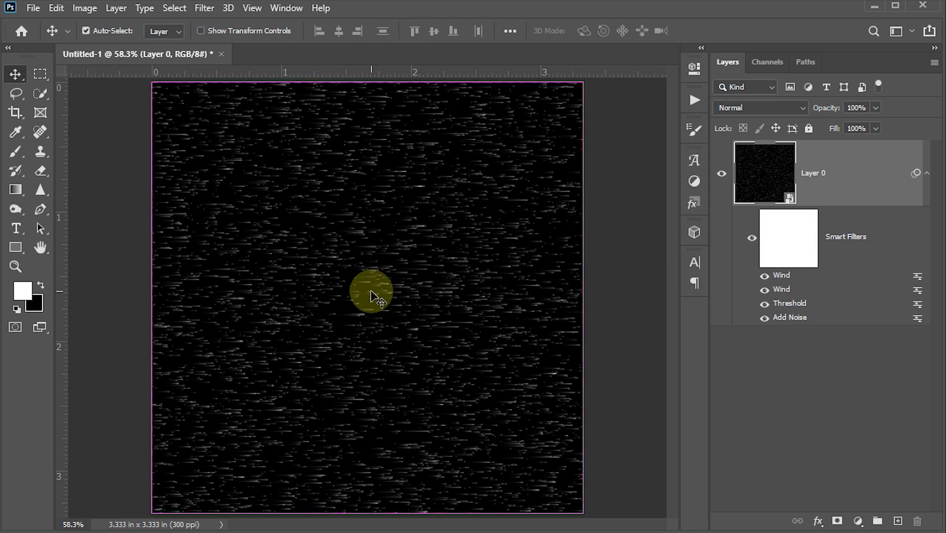
{"action": "key", "text": "ctrl+alt+f"}
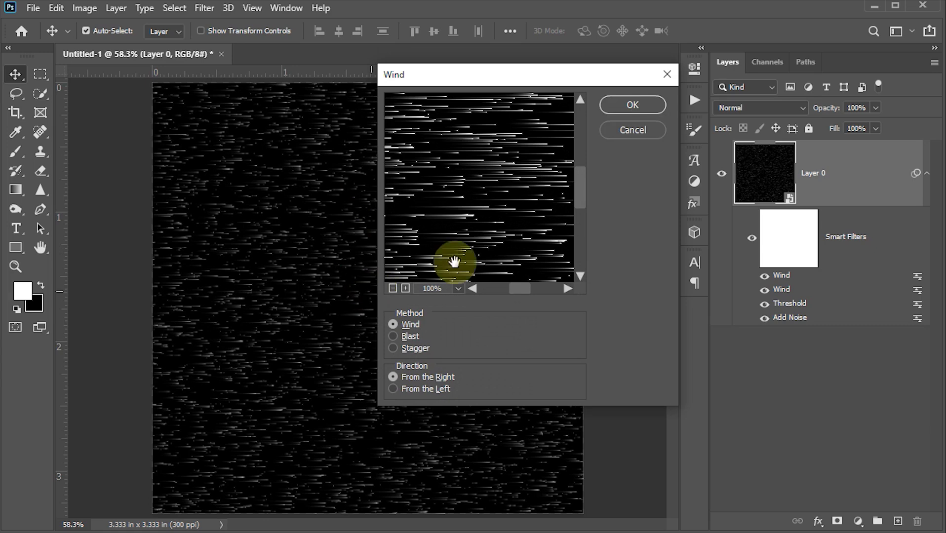
{"action": "left_click", "coordinate": [660, 106]}
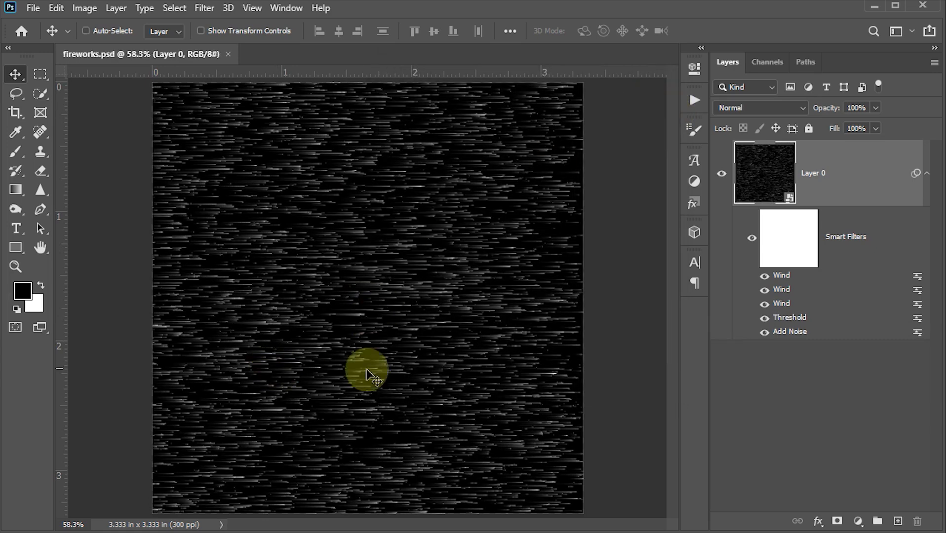
Step: Convert Layer 0 to a new smart object and rotate it 90° so the streaks run vertically
{"action": "right_click", "coordinate": [871, 175]}
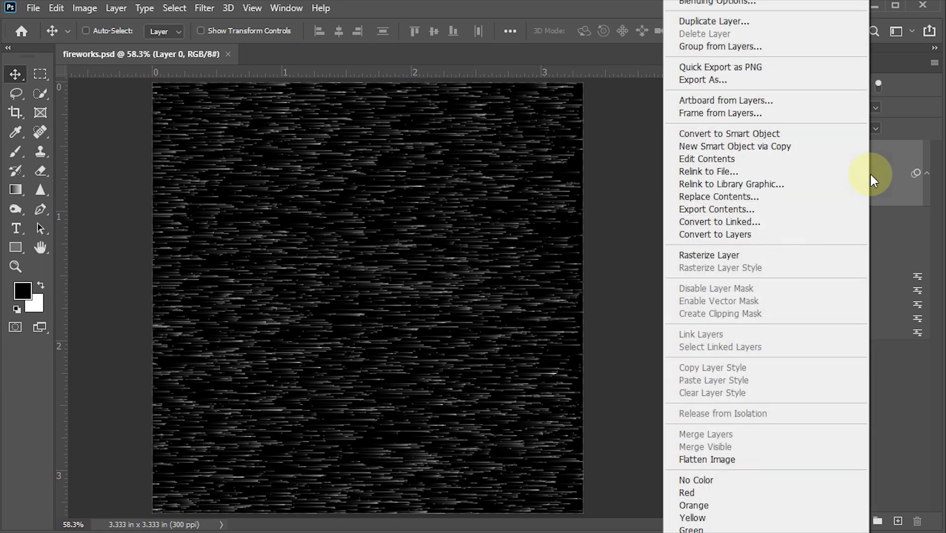
{"action": "left_click", "coordinate": [735, 134]}
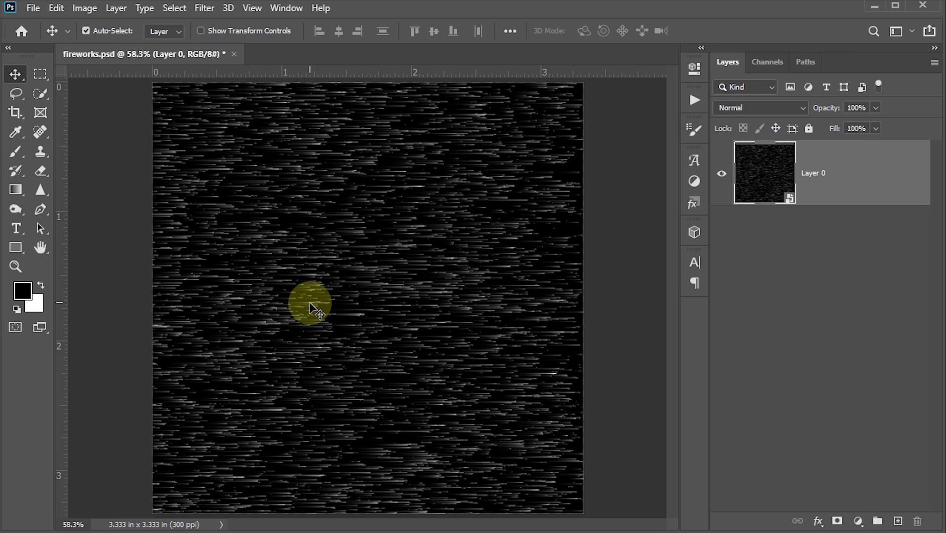
{"action": "key", "text": "ctrl+t"}
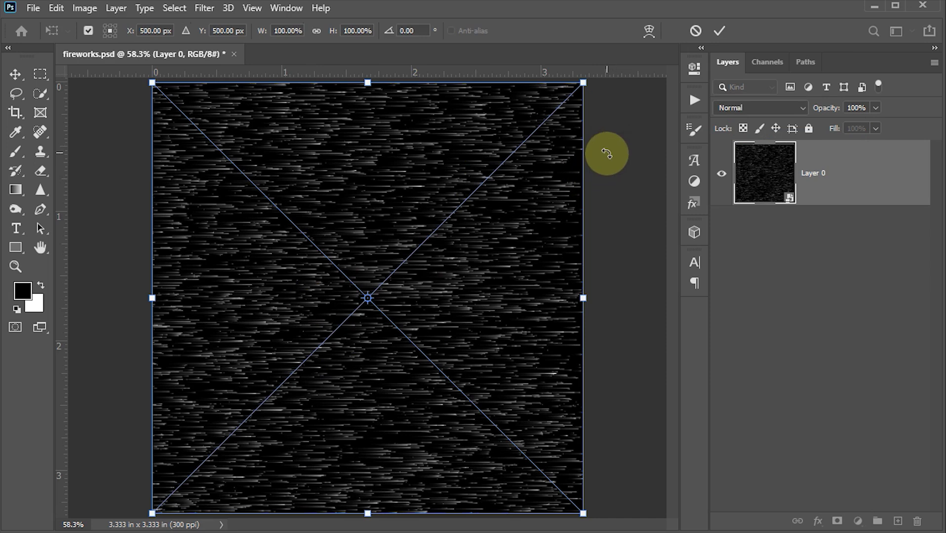
{"action": "mouse_move", "coordinate": [613, 146]}
{"action": "left_mouse_down"}
{"action": "mouse_move", "coordinate": [612, 266]}
{"action": "mouse_move", "coordinate": [494, 478]}
{"action": "left_mouse_up"}
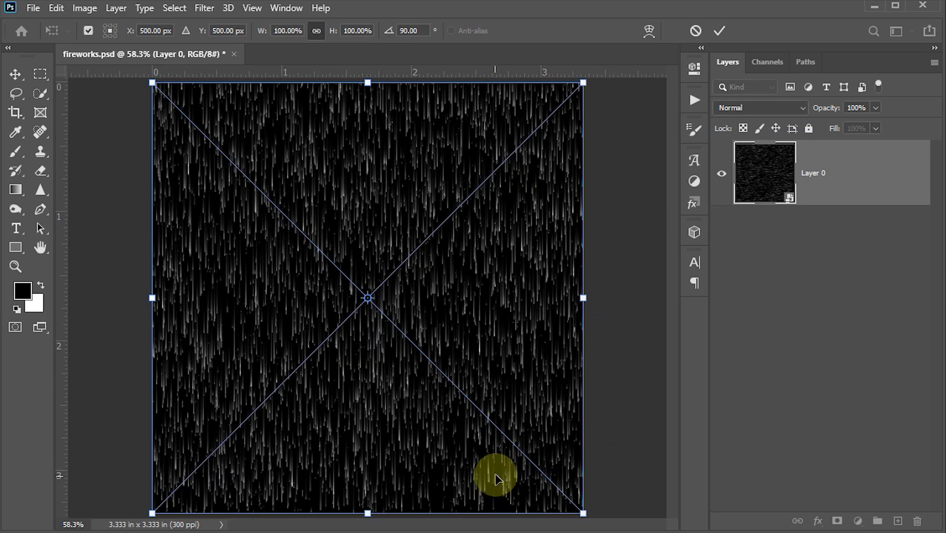
{"action": "left_click", "coordinate": [719, 31]}
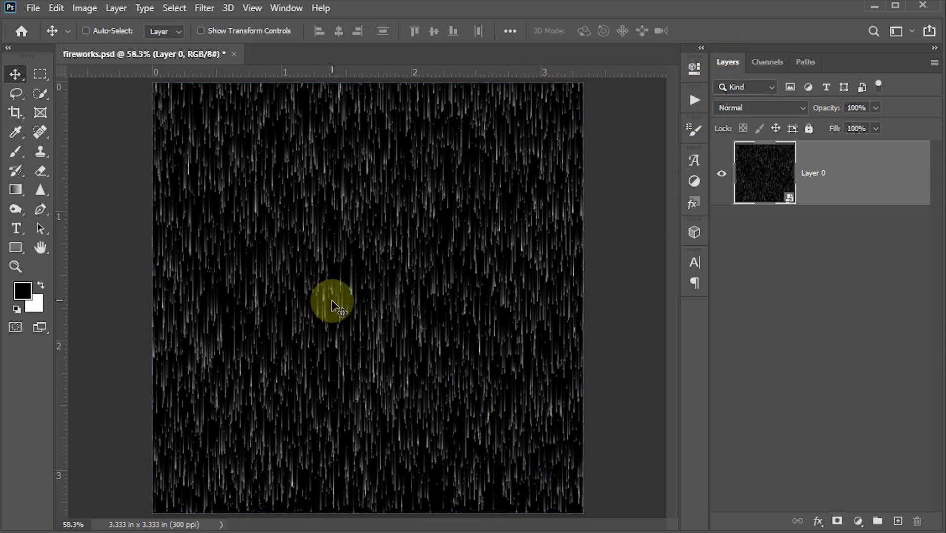
{"action": "left_click", "coordinate": [205, 10]}
{"action": "mouse_move", "coordinate": [218, 204]}
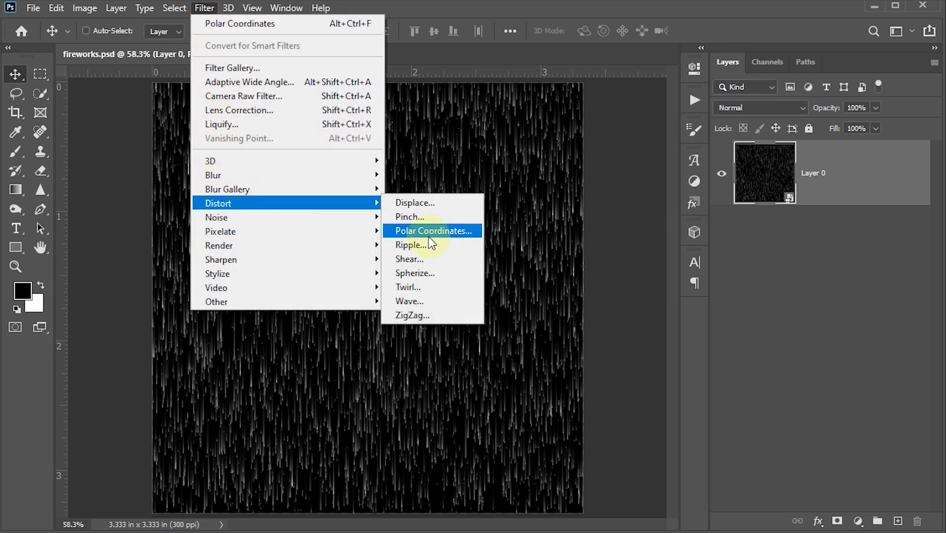
Step: Apply Polar Coordinates (Rectangular to Polar) to bend the streaks into a radial burst
{"action": "left_click", "coordinate": [429, 232]}
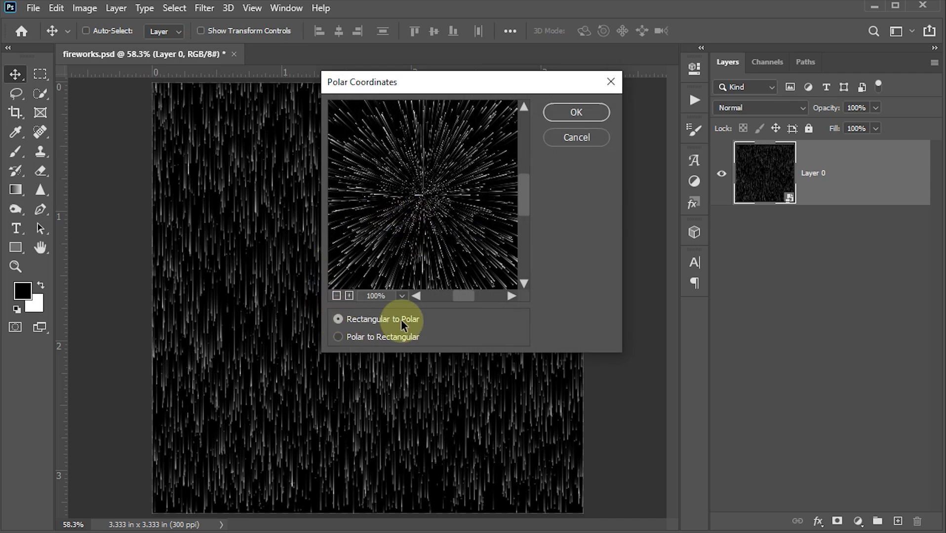
{"action": "left_click", "coordinate": [581, 108]}
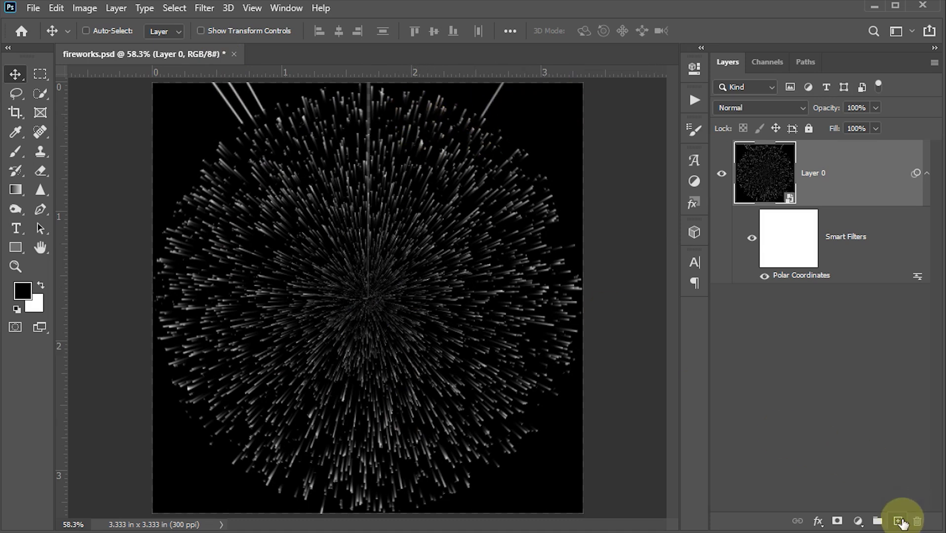
Step: Add a new layer and set up the Mixer Brush at 100% hardness
{"action": "left_click", "coordinate": [898, 521]}
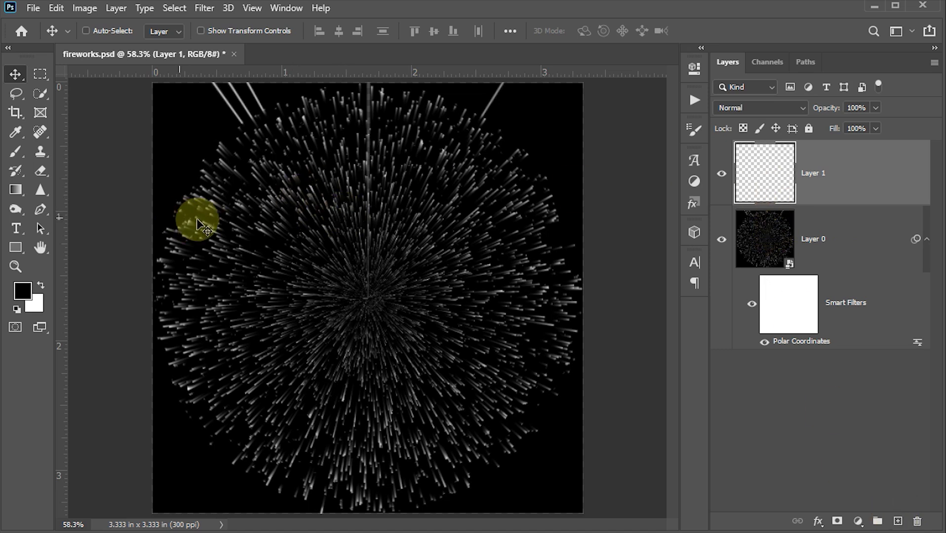
{"action": "left_click", "coordinate": [14, 169]}
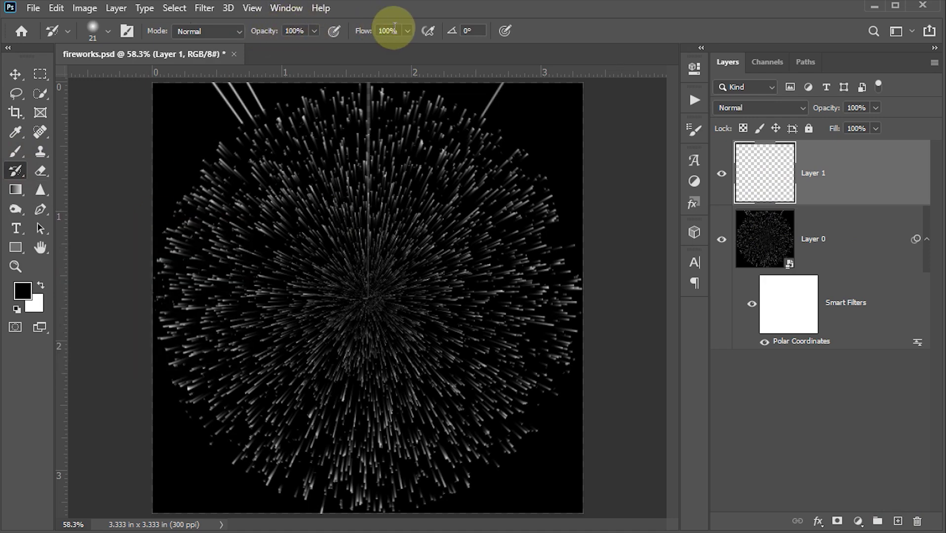
{"action": "left_click", "coordinate": [101, 30]}
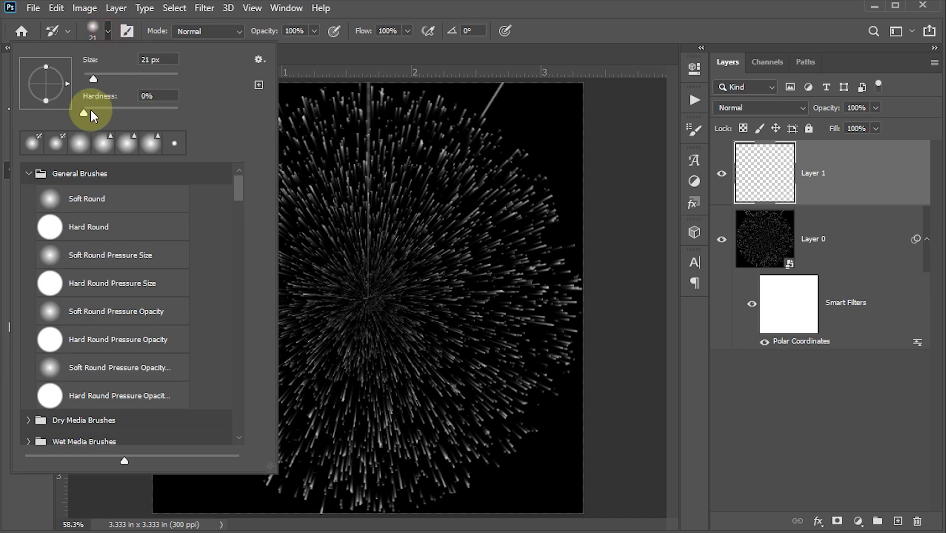
{"action": "left_click_drag", "start_coordinate": [91, 116], "coordinate": [107, 114]}
{"action": "key", "text": "Return"}
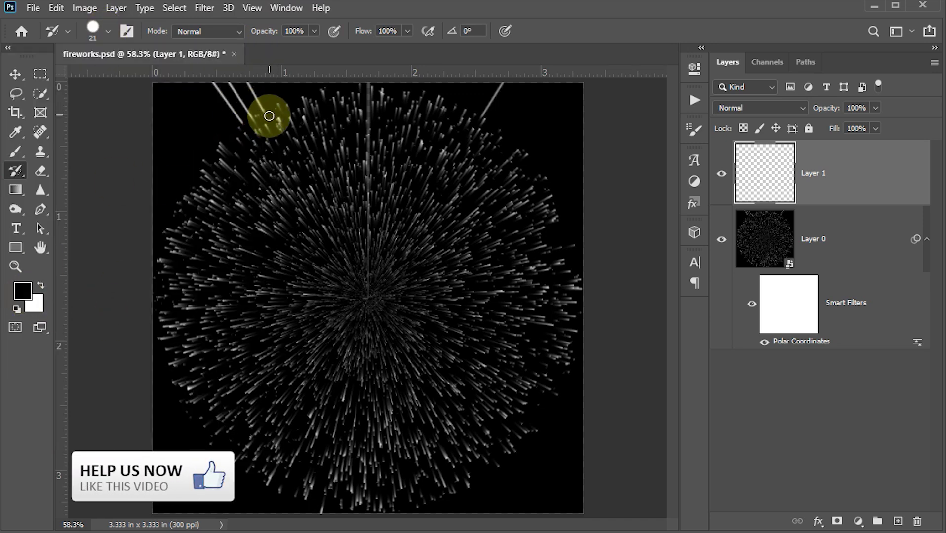
Step: Paint over the stray long streaks along the top of the burst
{"action": "scroll", "coordinate": [247, 112], "scroll_direction": "up", "scroll_amount": 3, "text": "alt"}
{"action": "scroll", "coordinate": [266, 276], "scroll_direction": "up", "scroll_amount": 3}
{"action": "scroll", "coordinate": [266, 277], "scroll_direction": "up", "scroll_amount": 1}
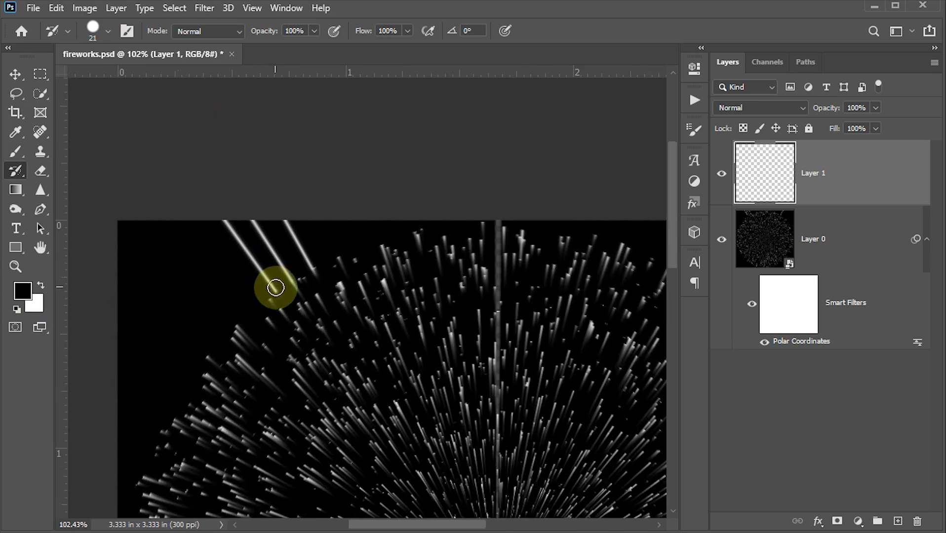
{"action": "left_click_drag", "start_coordinate": [253, 263], "coordinate": [222, 211]}
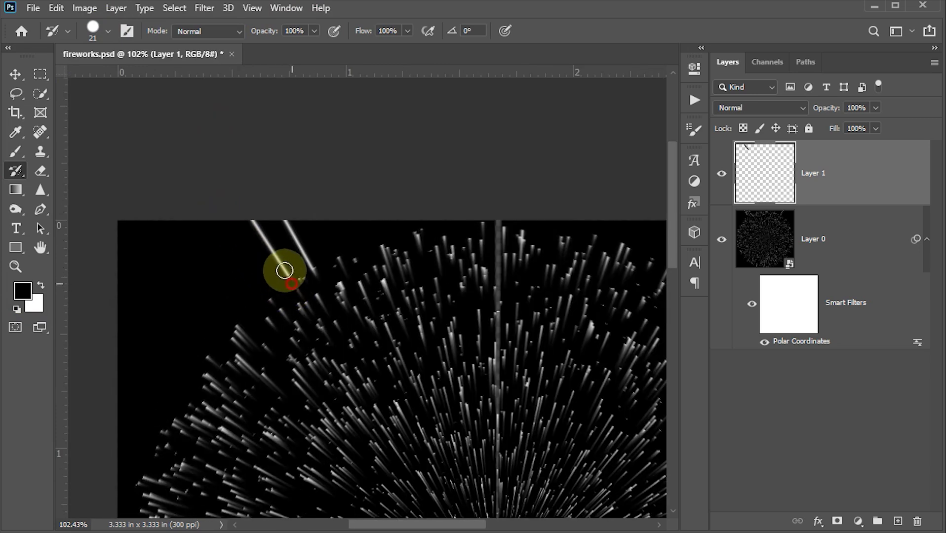
{"action": "left_click_drag", "start_coordinate": [284, 270], "coordinate": [276, 238]}
{"action": "left_click_drag", "start_coordinate": [310, 272], "coordinate": [274, 211]}
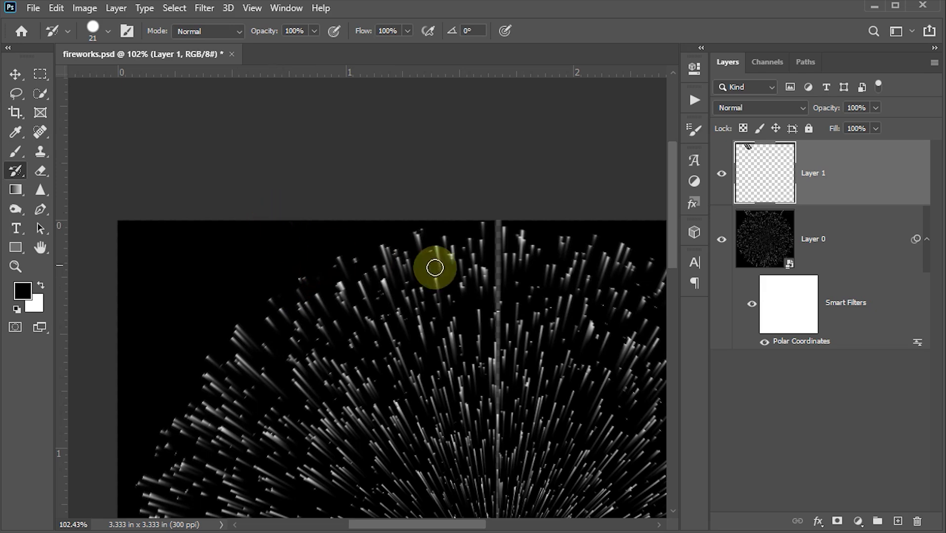
{"action": "left_click_drag", "start_coordinate": [434, 268], "coordinate": [134, 252]}
{"action": "left_click_drag", "start_coordinate": [324, 259], "coordinate": [353, 212]}
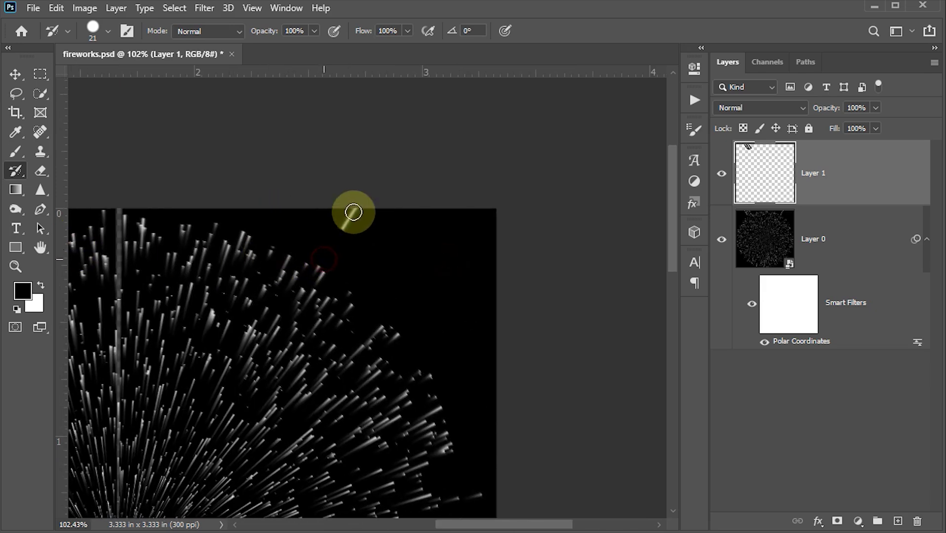
{"action": "scroll", "coordinate": [407, 285], "scroll_direction": "down", "scroll_amount": 1}
{"action": "scroll", "coordinate": [418, 331], "scroll_direction": "down", "scroll_amount": 2}
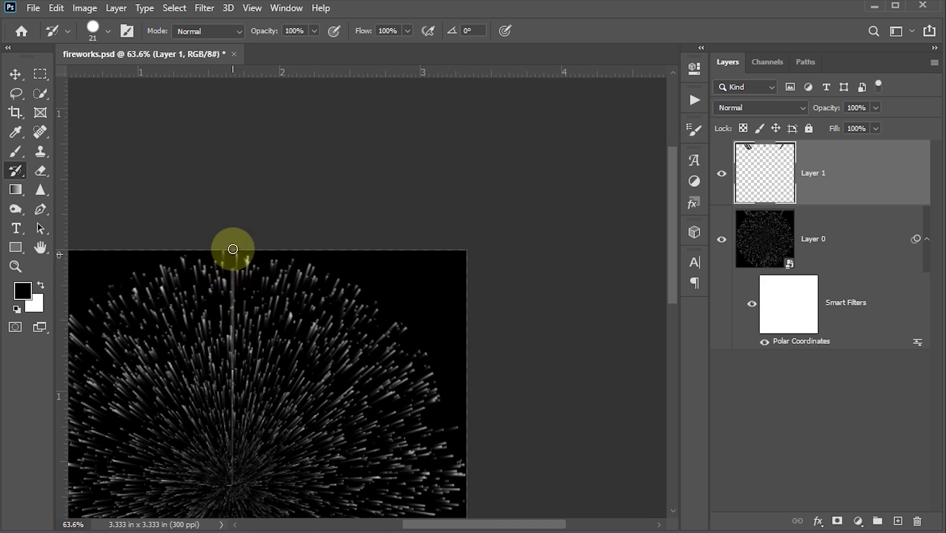
Step: Blend away the vertical seam through the burst and fit the canvas to the window
{"action": "left_click_drag", "start_coordinate": [230, 310], "coordinate": [232, 302]}
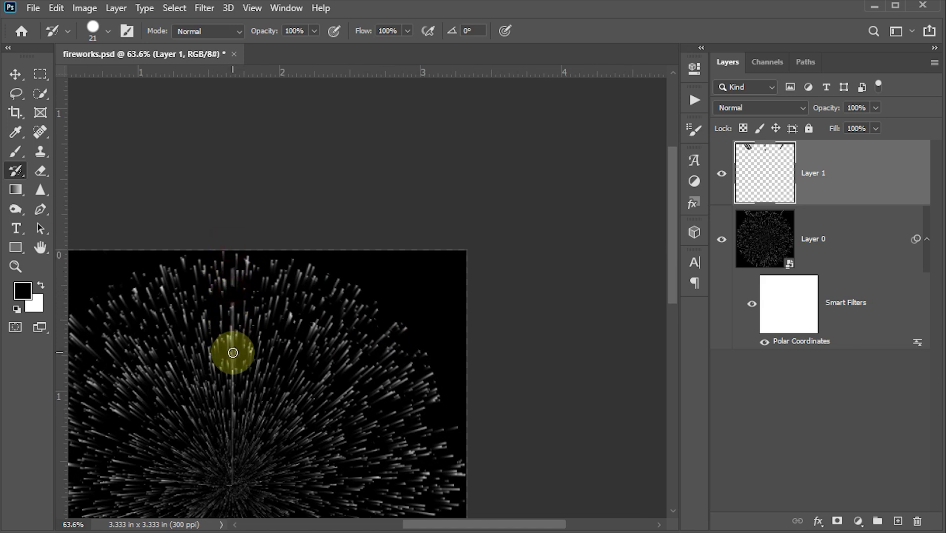
{"action": "mouse_move", "coordinate": [233, 352]}
{"action": "left_mouse_down"}
{"action": "mouse_move", "coordinate": [230, 384]}
{"action": "mouse_move", "coordinate": [245, 393]}
{"action": "mouse_move", "coordinate": [232, 316]}
{"action": "mouse_move", "coordinate": [254, 377]}
{"action": "left_mouse_up"}
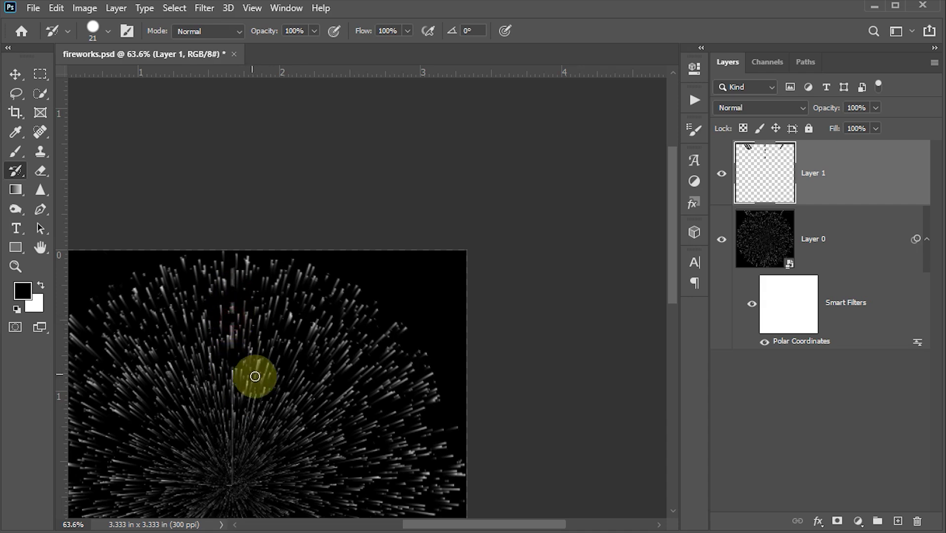
{"action": "scroll", "coordinate": [266, 346], "scroll_direction": "down", "scroll_amount": 1}
{"action": "scroll", "coordinate": [283, 295], "scroll_direction": "down", "scroll_amount": 4}
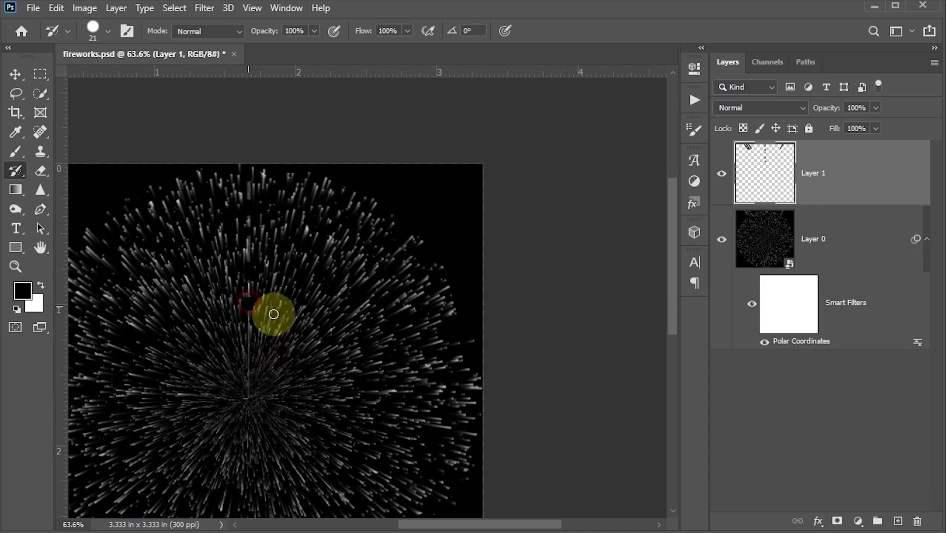
{"action": "scroll", "coordinate": [301, 271], "scroll_direction": "down", "scroll_amount": 3}
{"action": "scroll", "coordinate": [301, 272], "scroll_direction": "left", "scroll_amount": 5}
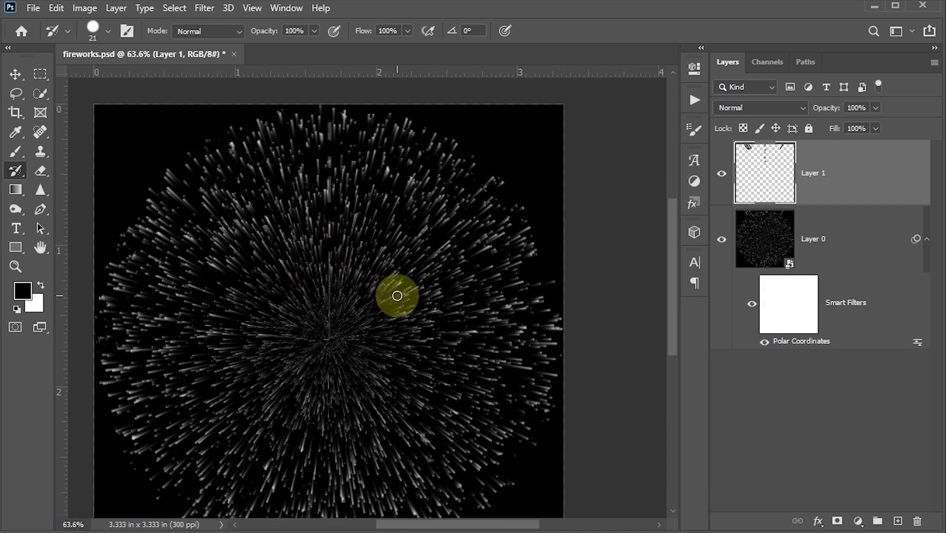
{"action": "scroll", "coordinate": [397, 298], "scroll_direction": "down", "scroll_amount": 1}
{"action": "key", "text": "ctrl+0"}
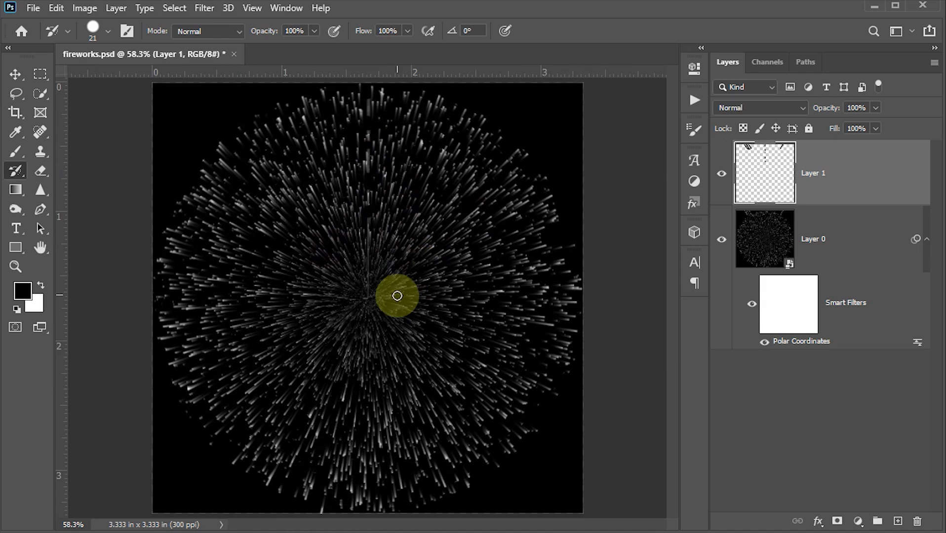
Step: Combine the burst and its paint-over layer into one smart object
{"action": "left_click", "coordinate": [15, 74]}
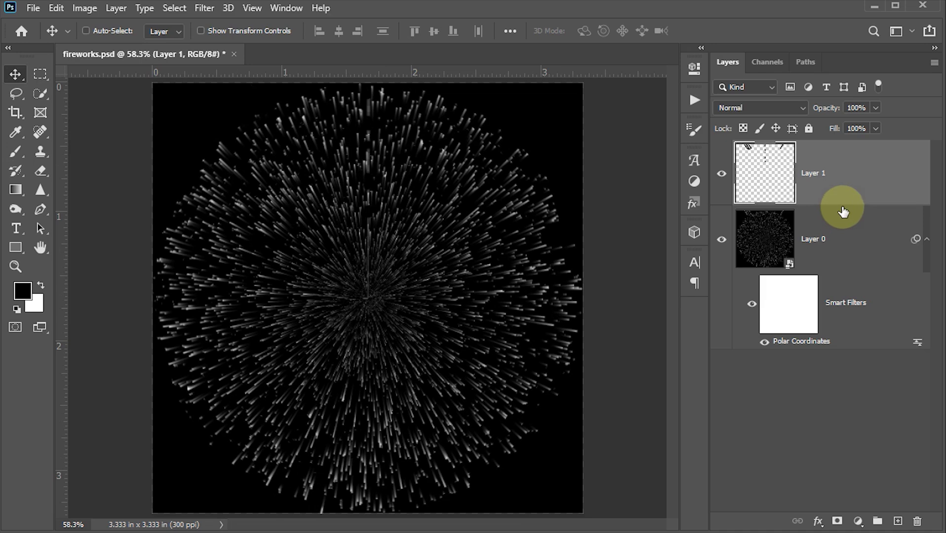
{"action": "left_click", "coordinate": [859, 225], "text": "shift"}
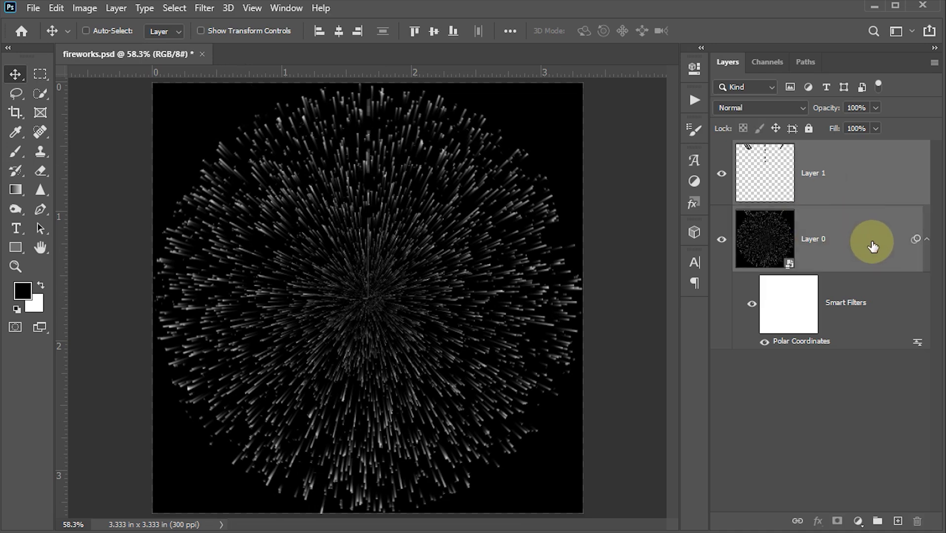
{"action": "right_click", "coordinate": [872, 240]}
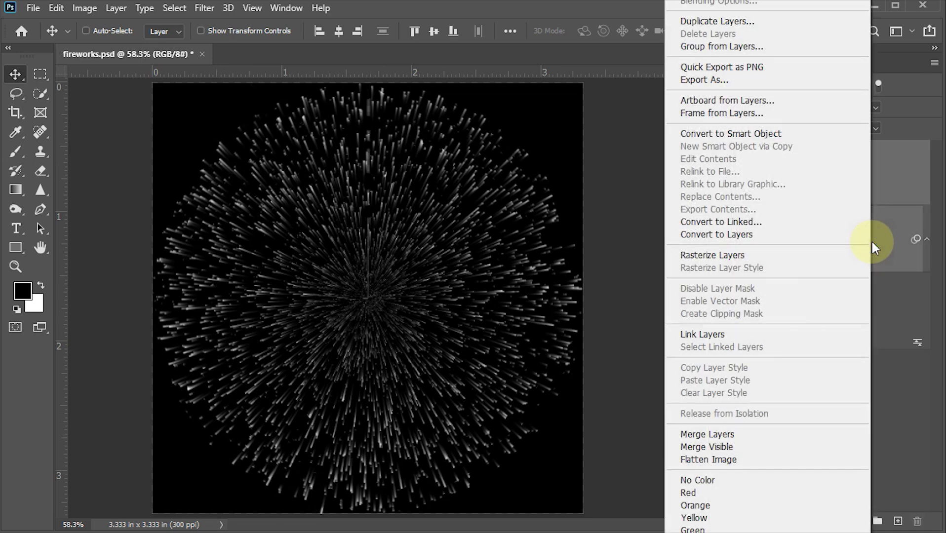
{"action": "left_click", "coordinate": [741, 131]}
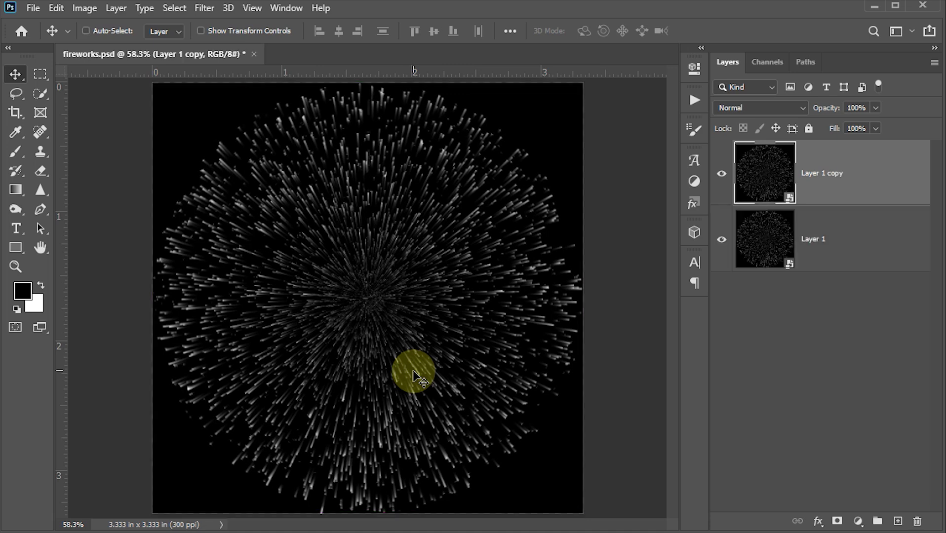
Step: Set the duplicated burst layer's blend mode to Screen
{"action": "left_click", "coordinate": [746, 108]}
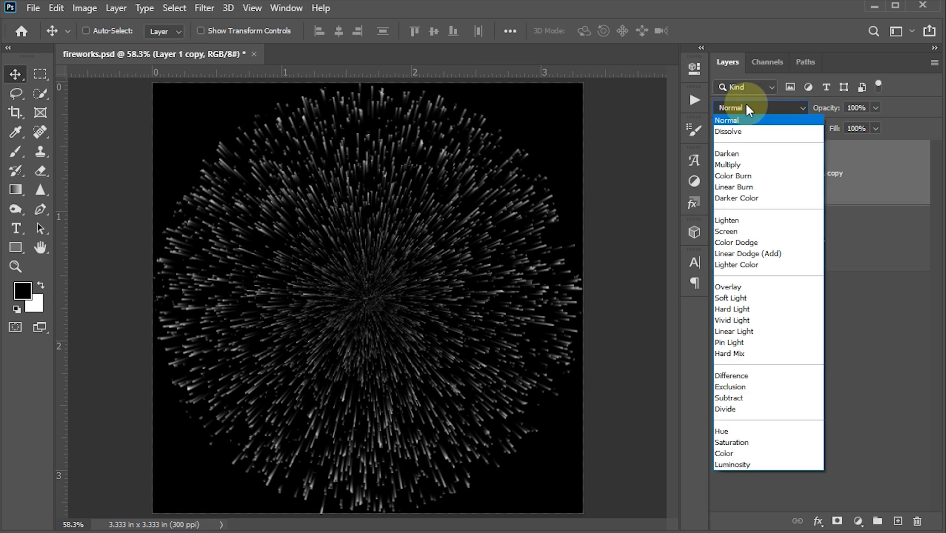
{"action": "left_click", "coordinate": [733, 232]}
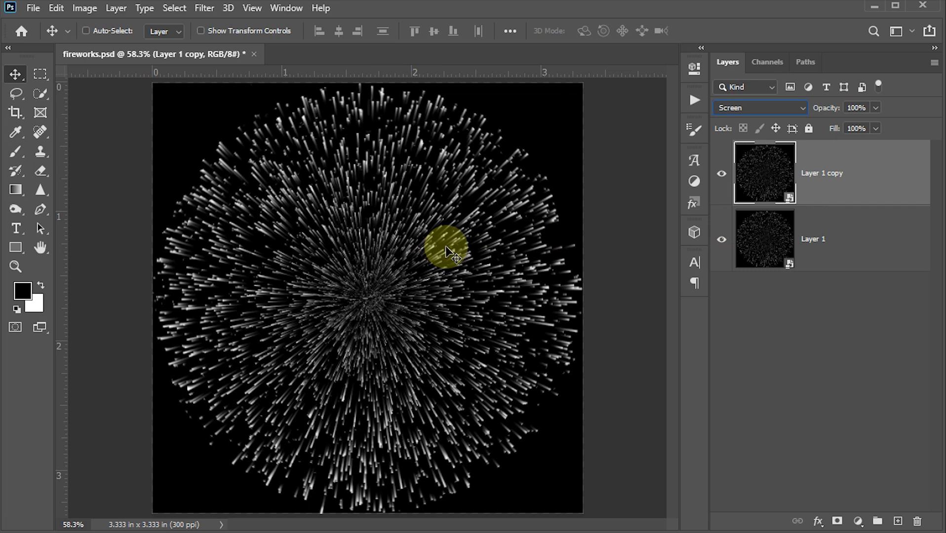
{"action": "key", "text": "ctrl"}
{"action": "key", "text": "ctrl+t"}
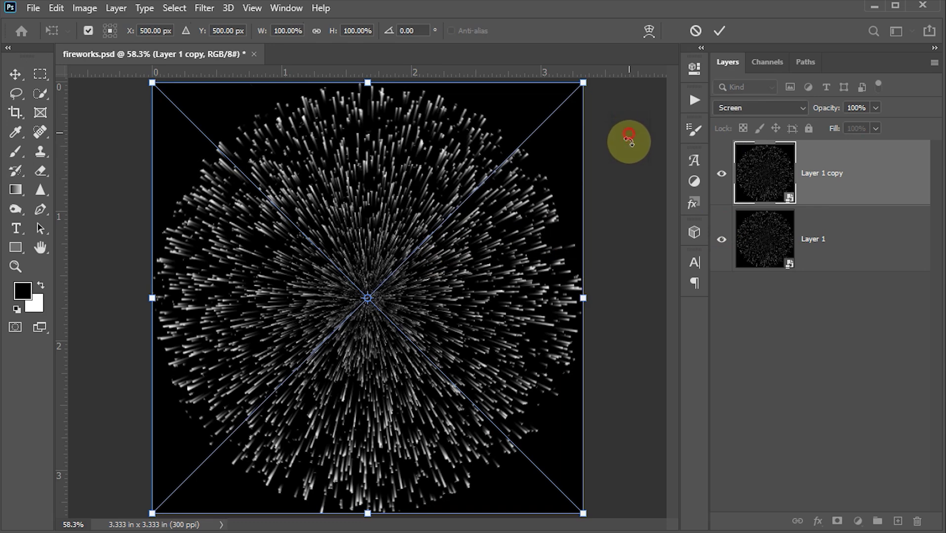
Step: Rotate the Layer 1 copy about 45° and shrink it slightly about its centre
{"action": "left_click_drag", "start_coordinate": [631, 142], "coordinate": [641, 332]}
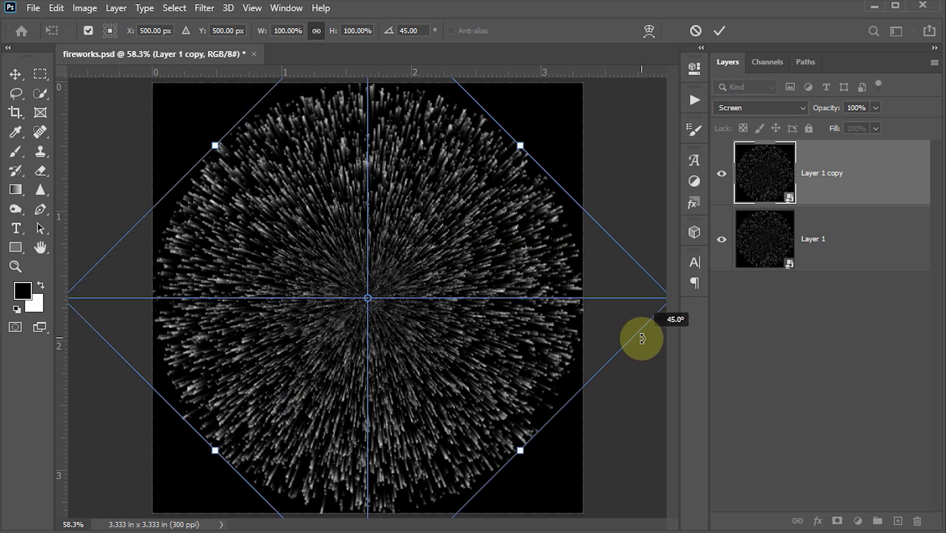
{"action": "scroll", "coordinate": [558, 254], "scroll_direction": "down", "scroll_amount": 1}
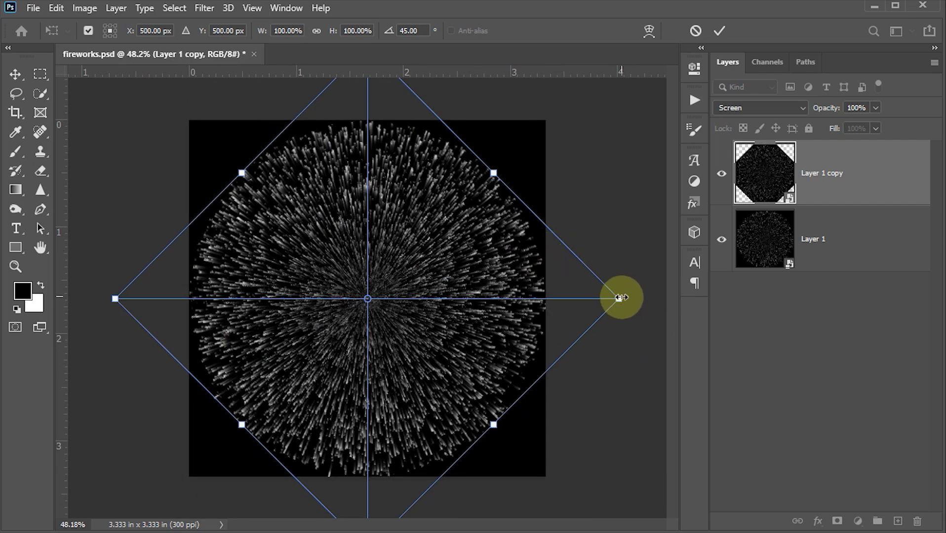
{"action": "left_click_drag", "start_coordinate": [618, 297], "coordinate": [571, 296]}
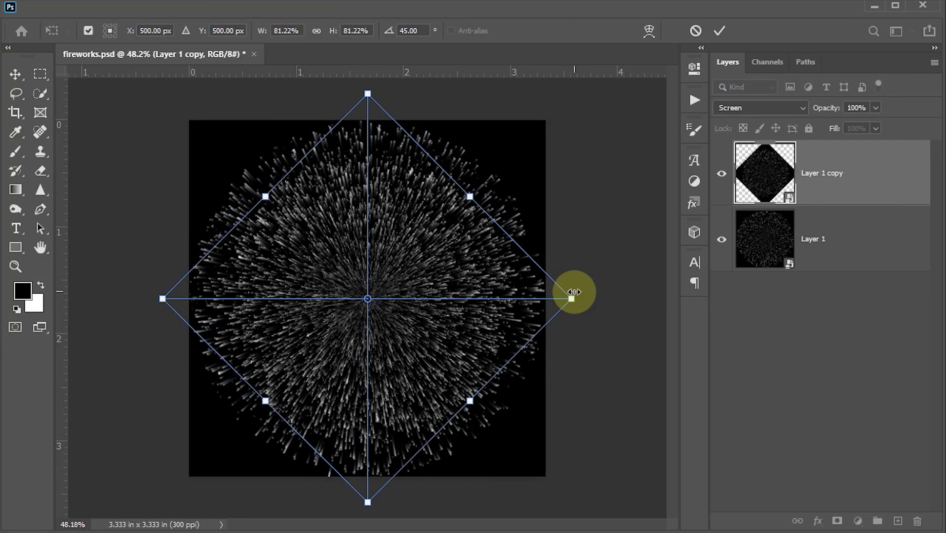
{"action": "left_click", "coordinate": [723, 30]}
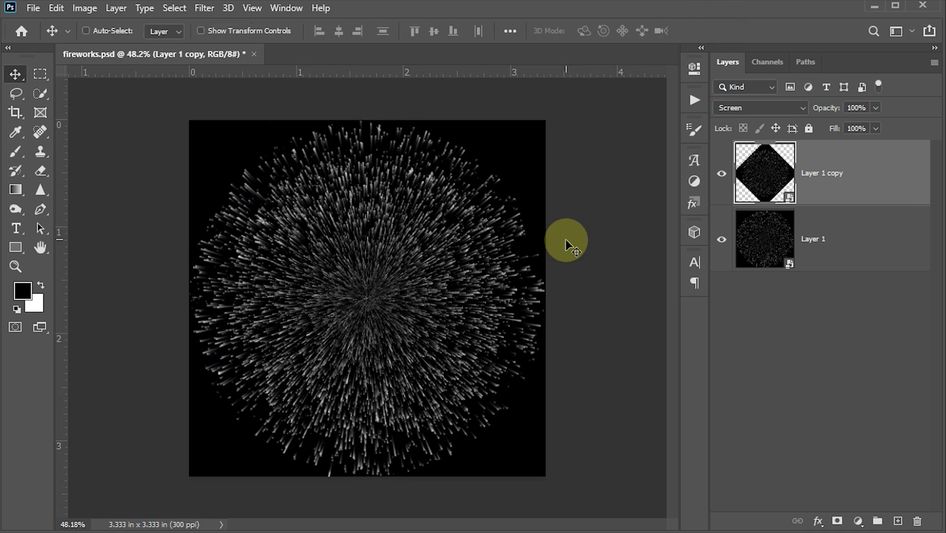
{"action": "scroll", "coordinate": [568, 245], "scroll_direction": "up", "scroll_amount": 2}
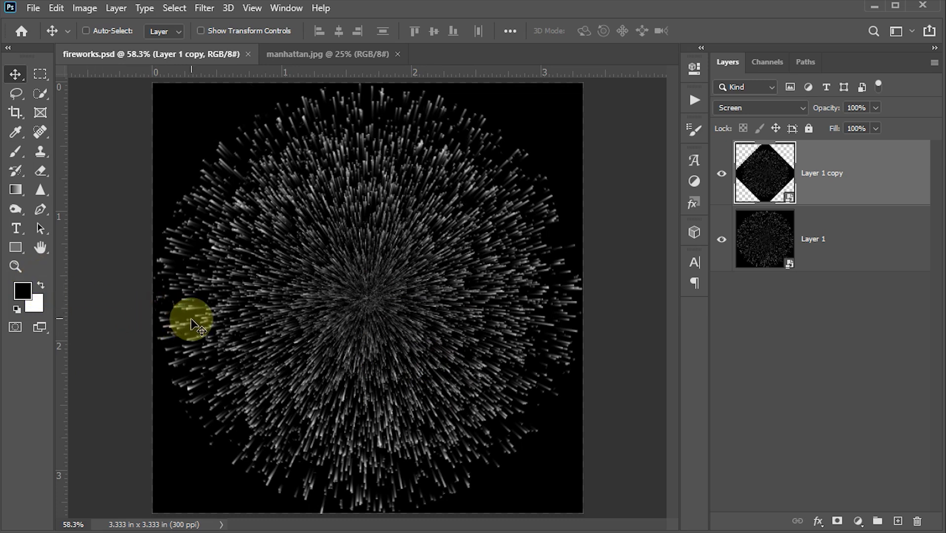
{"action": "key", "text": "x"}
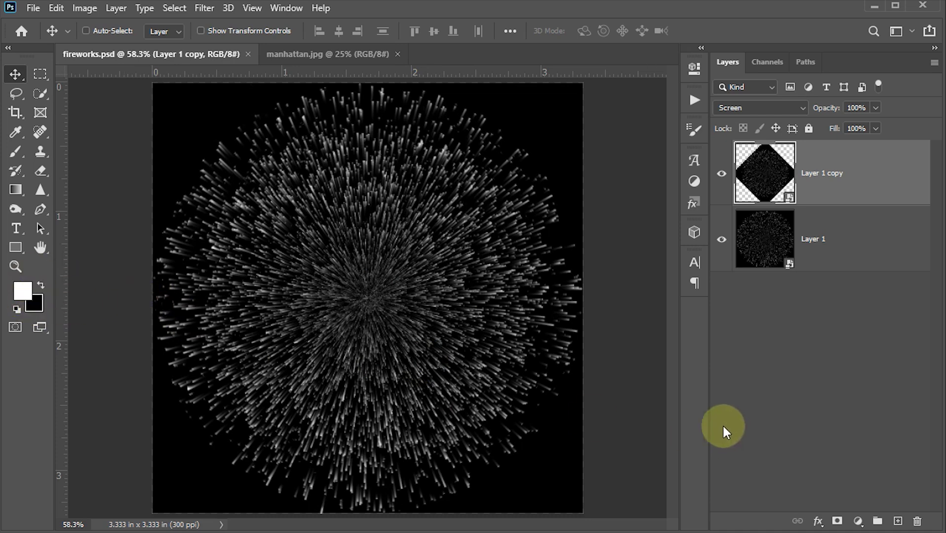
Step: Add a Gradient Fill layer and set its style to Radial
{"action": "left_click", "coordinate": [858, 523]}
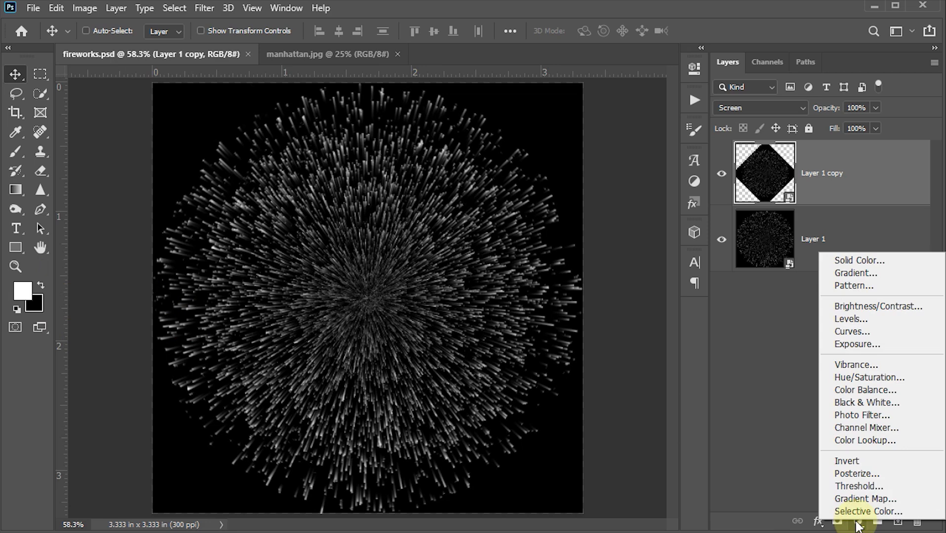
{"action": "left_click", "coordinate": [856, 273]}
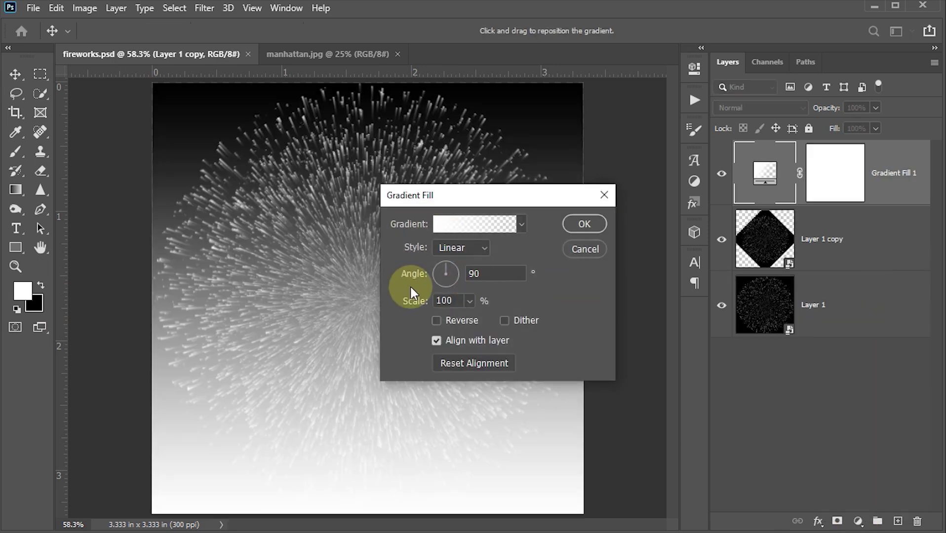
{"action": "left_click", "coordinate": [483, 246]}
{"action": "left_click", "coordinate": [461, 271]}
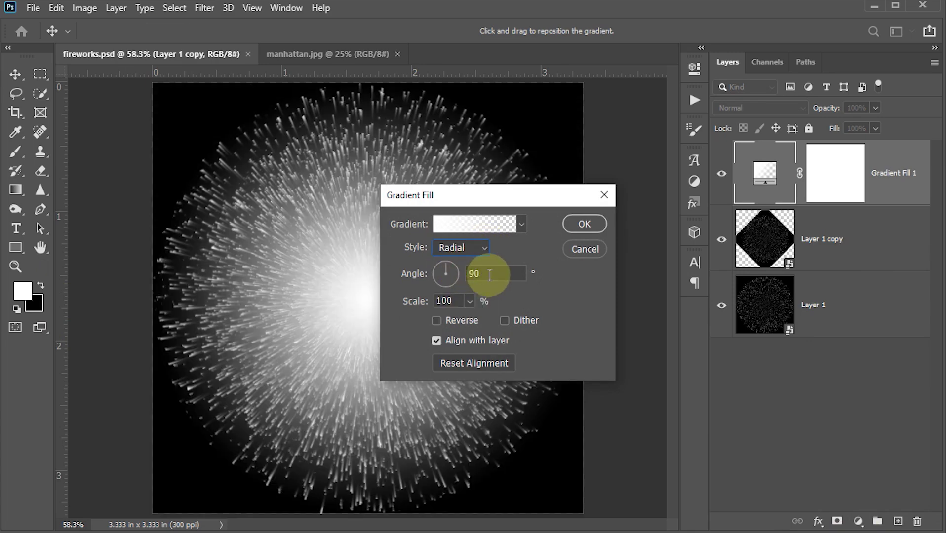
{"action": "left_click", "coordinate": [475, 273]}
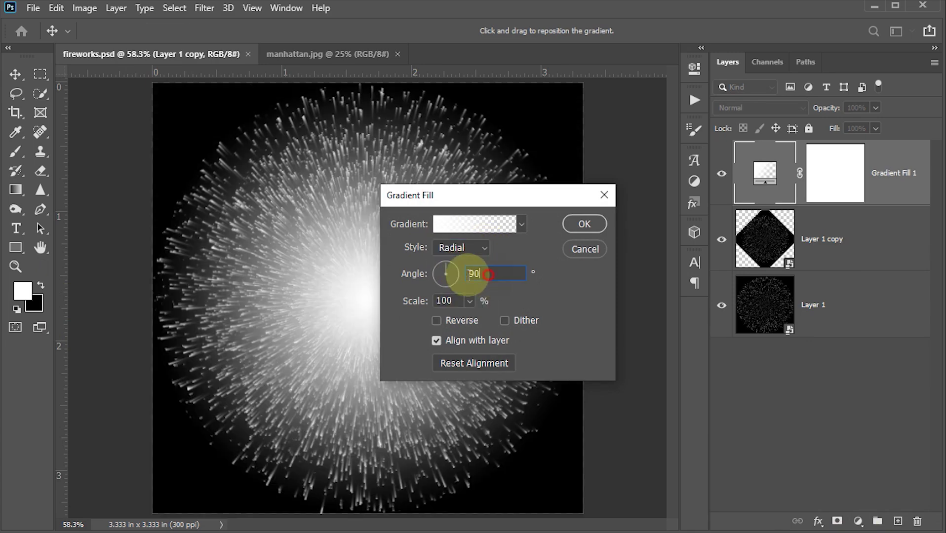
{"action": "left_click", "coordinate": [450, 300]}
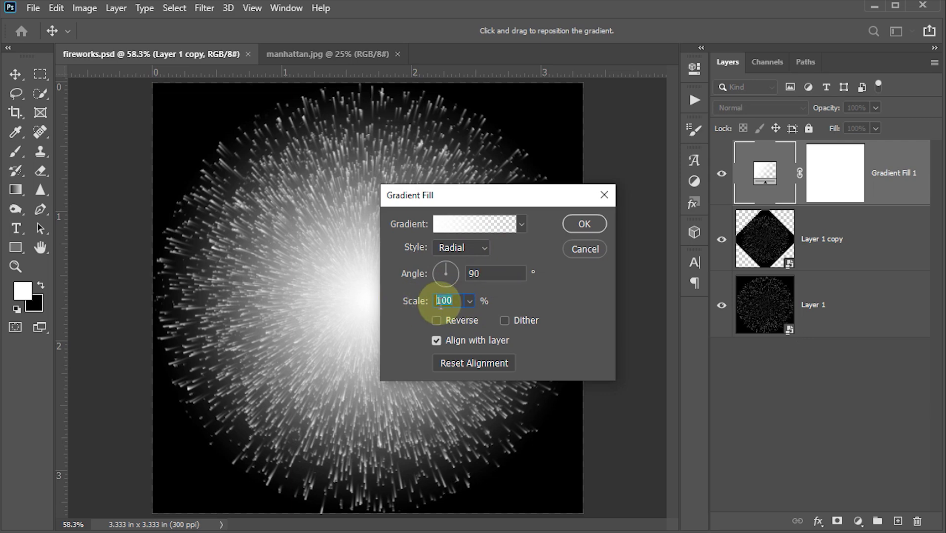
Step: Use the Foreground to Transparent gradient with a stop coloured dark grey #494949
{"action": "left_click", "coordinate": [462, 226]}
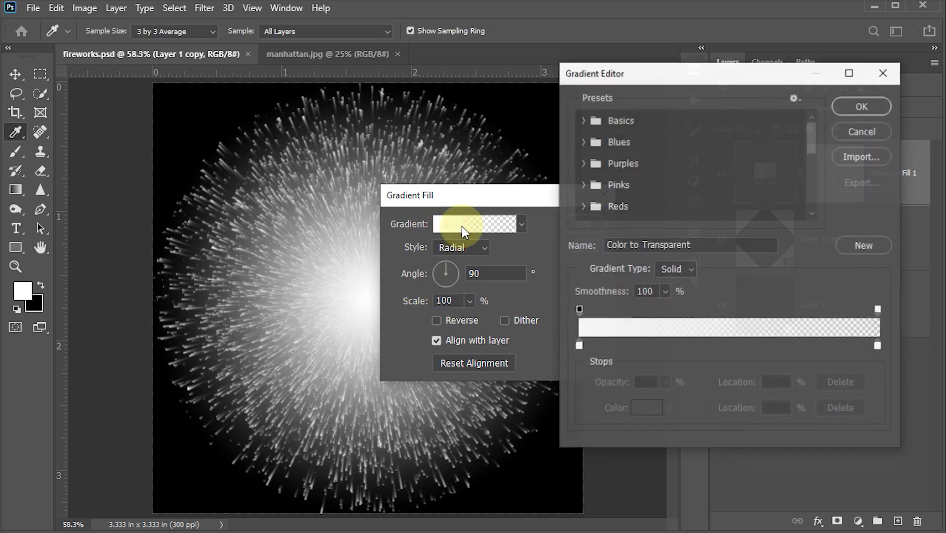
{"action": "left_click", "coordinate": [583, 121]}
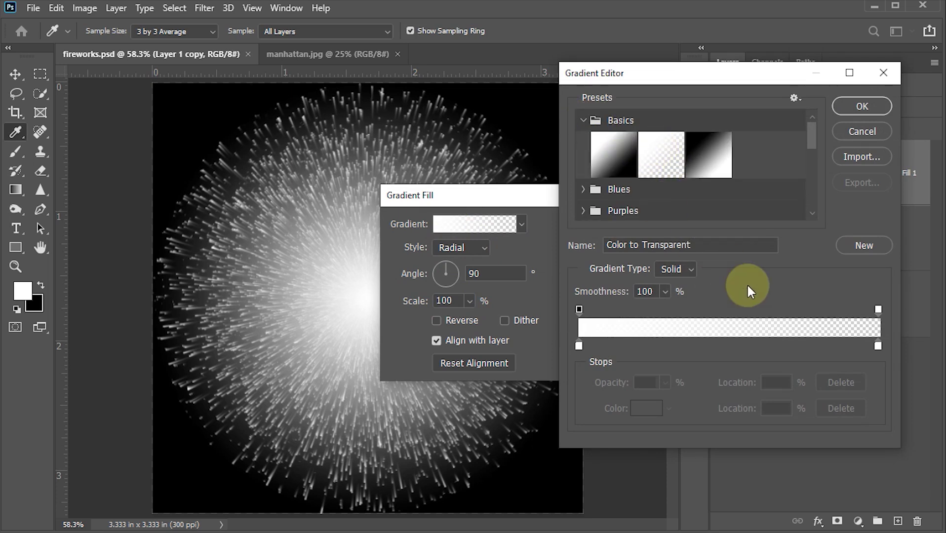
{"action": "left_click", "coordinate": [656, 168]}
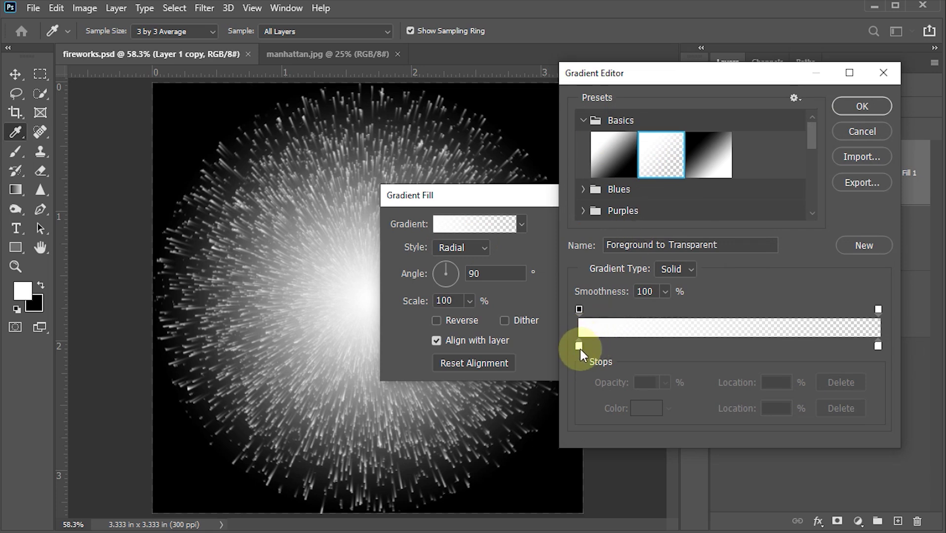
{"action": "double_click", "coordinate": [879, 346]}
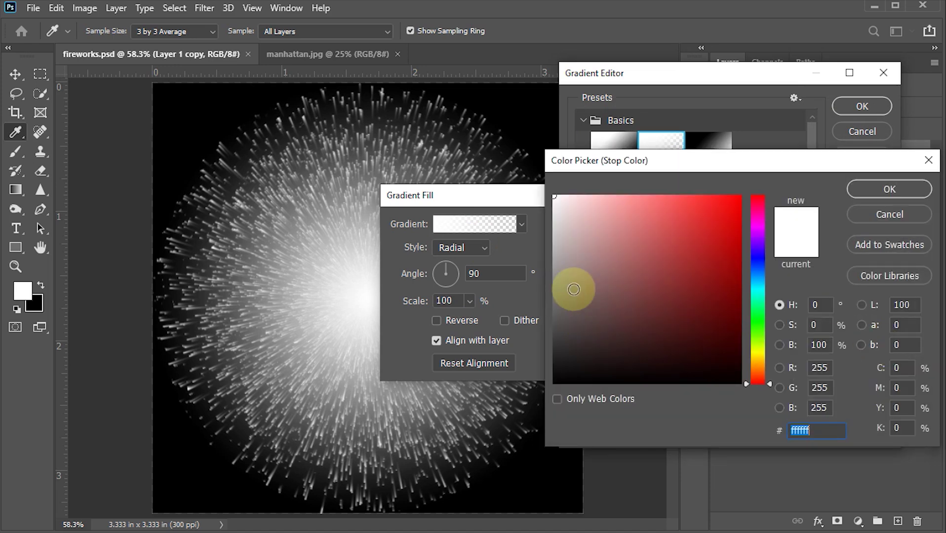
{"action": "left_click", "coordinate": [576, 292]}
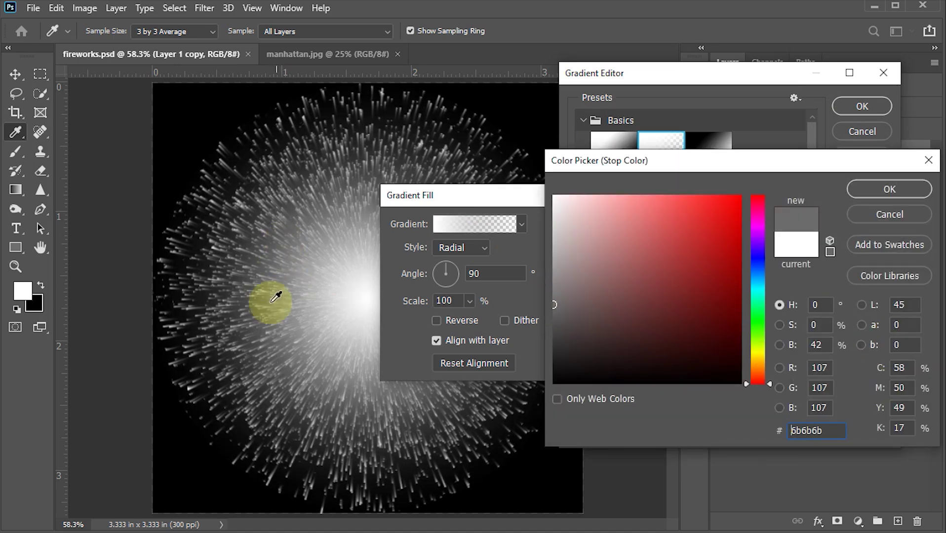
{"action": "left_click", "coordinate": [275, 315]}
{"action": "mouse_move", "coordinate": [566, 284]}
{"action": "left_mouse_down"}
{"action": "mouse_move", "coordinate": [543, 265]}
{"action": "mouse_move", "coordinate": [506, 386]}
{"action": "left_mouse_up"}
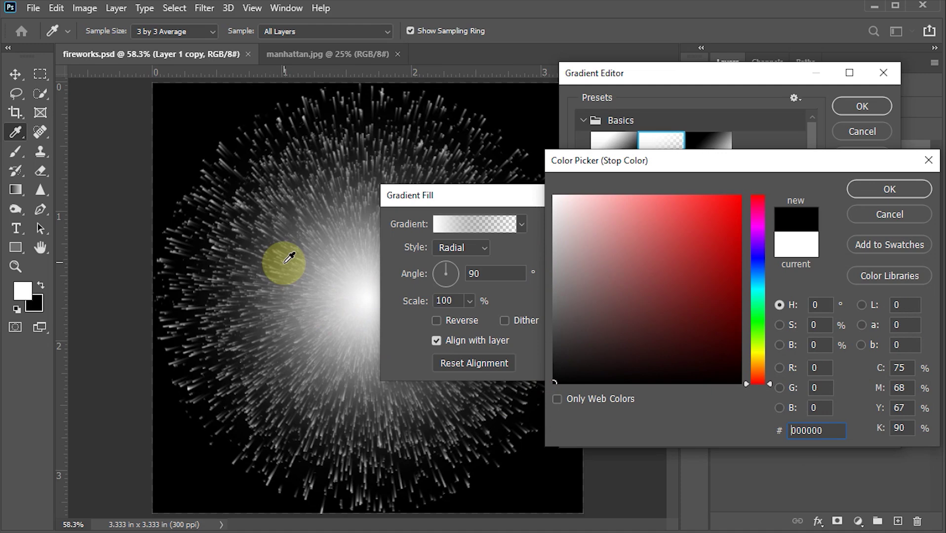
{"action": "left_click_drag", "start_coordinate": [571, 330], "coordinate": [536, 336]}
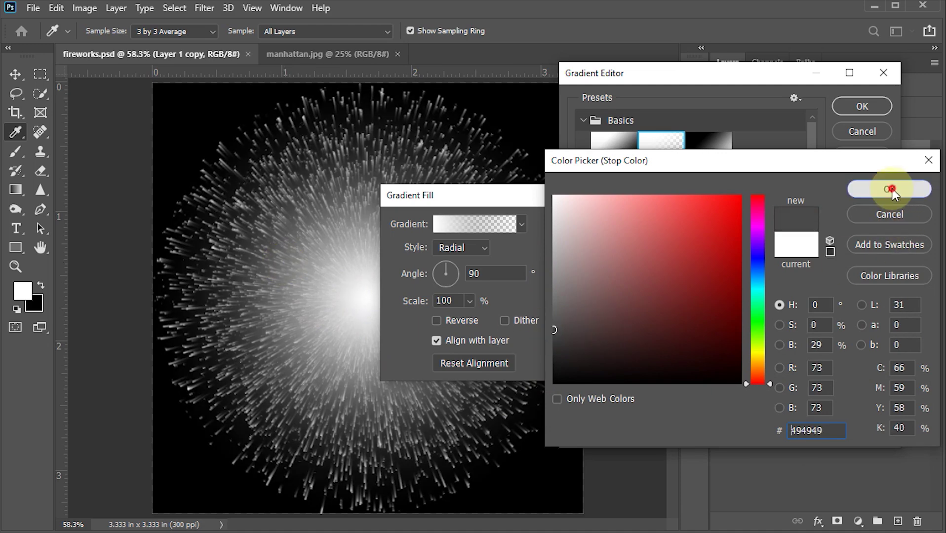
{"action": "left_click", "coordinate": [866, 189]}
{"action": "left_click", "coordinate": [859, 107]}
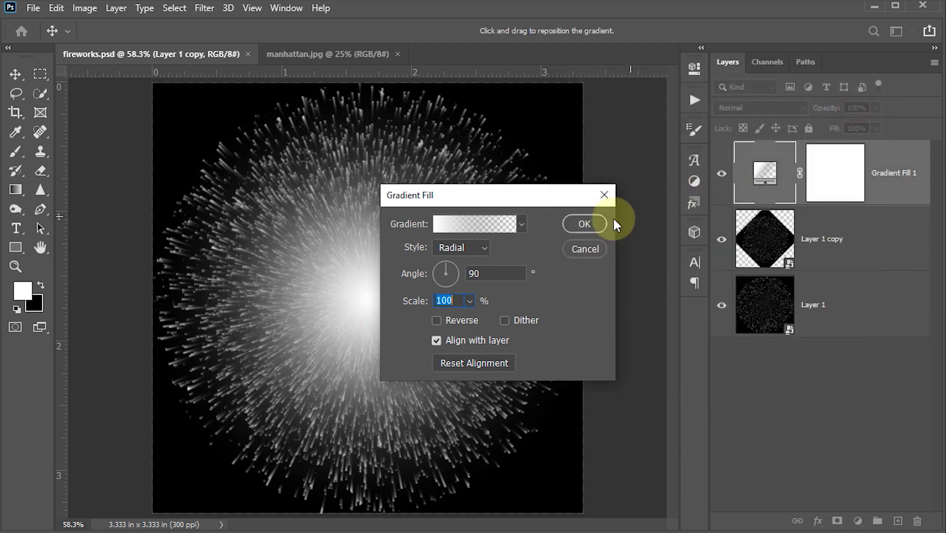
Step: Blend Gradient Fill 1 with Linear Dodge (Add) at 85% opacity
{"action": "left_click", "coordinate": [583, 219]}
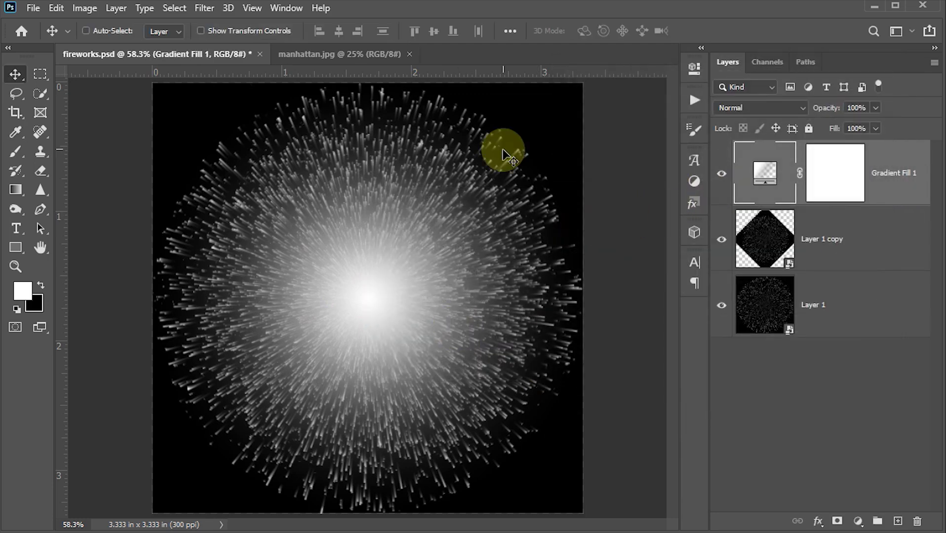
{"action": "left_click", "coordinate": [792, 107]}
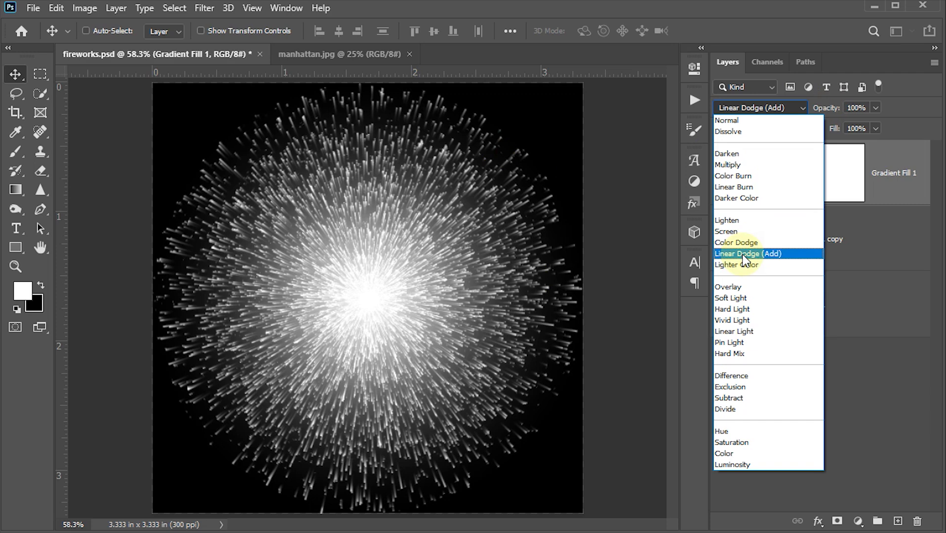
{"action": "left_click", "coordinate": [743, 255]}
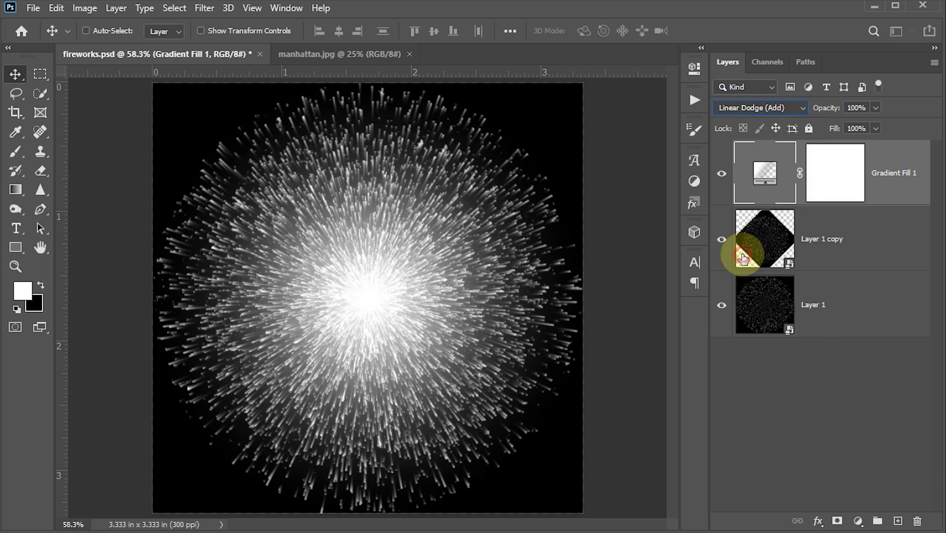
{"action": "left_click", "coordinate": [867, 107]}
{"action": "type", "text": "85"}
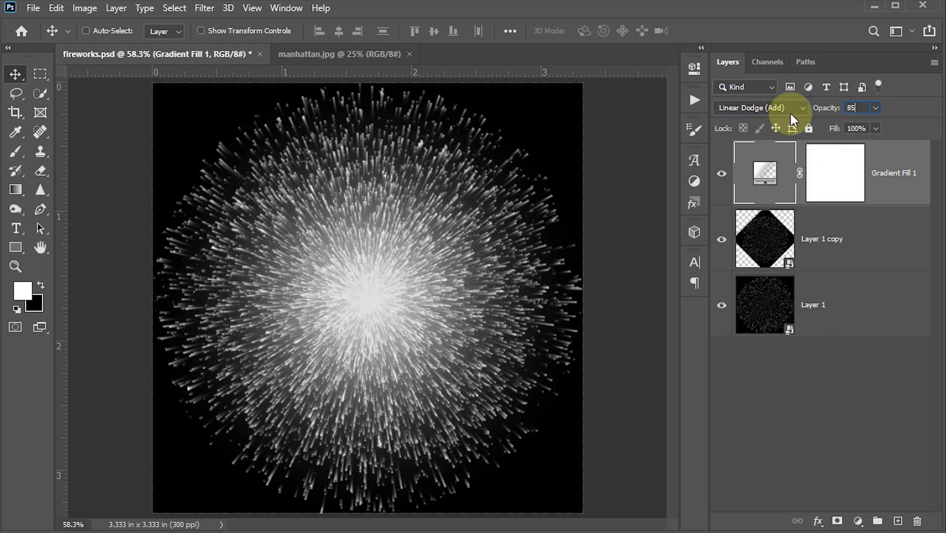
{"action": "key", "text": "Return"}
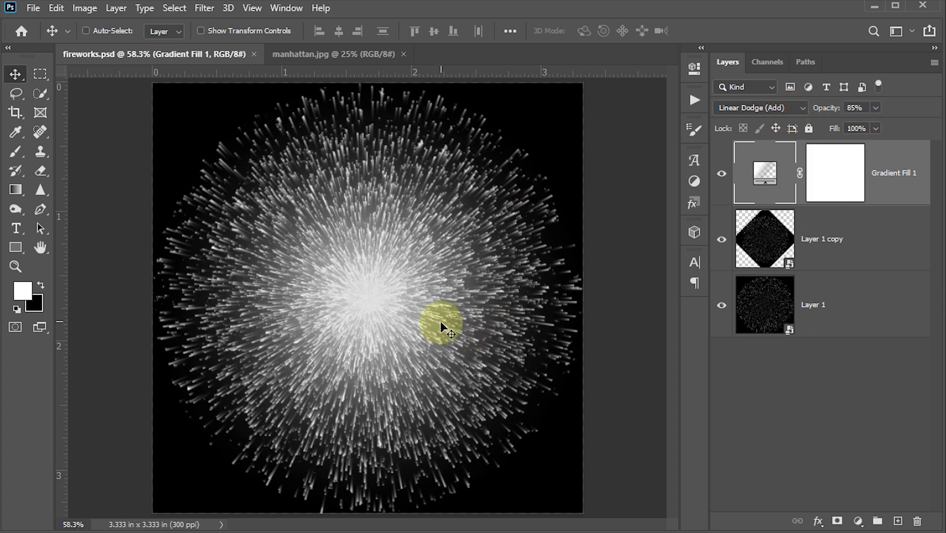
Step: Add a second gradient fill using the Purple_01 preset, with a deeper magenta left stop
{"action": "left_click", "coordinate": [857, 523]}
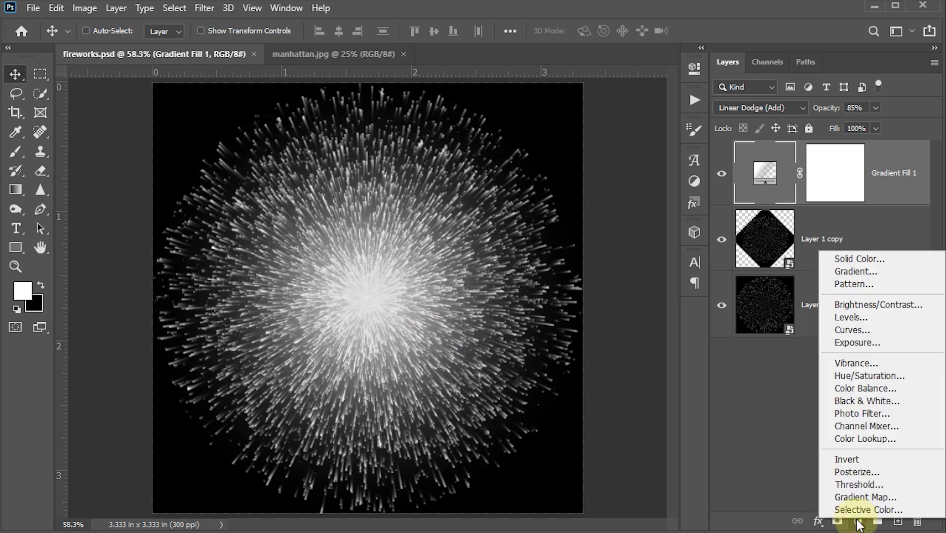
{"action": "left_click", "coordinate": [859, 272]}
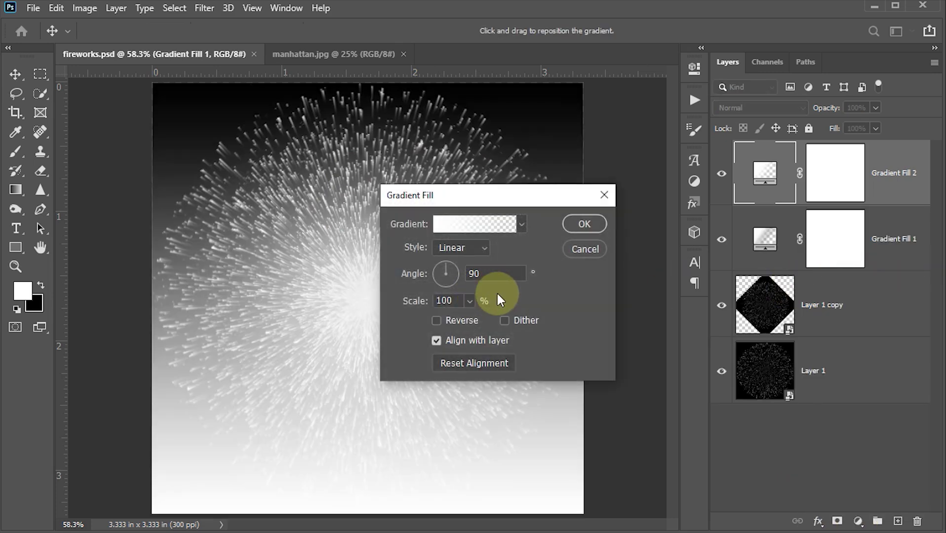
{"action": "left_click", "coordinate": [459, 228]}
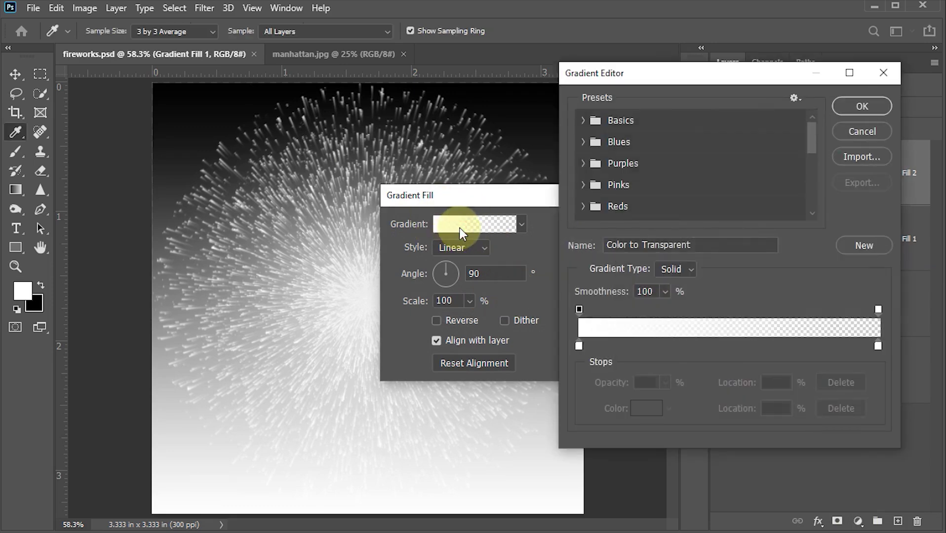
{"action": "left_click", "coordinate": [583, 142]}
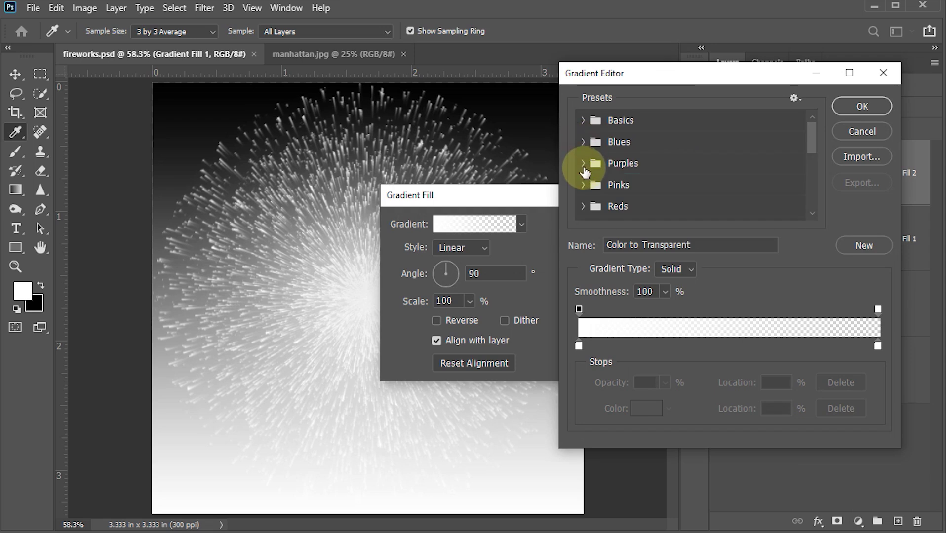
{"action": "left_click", "coordinate": [584, 164]}
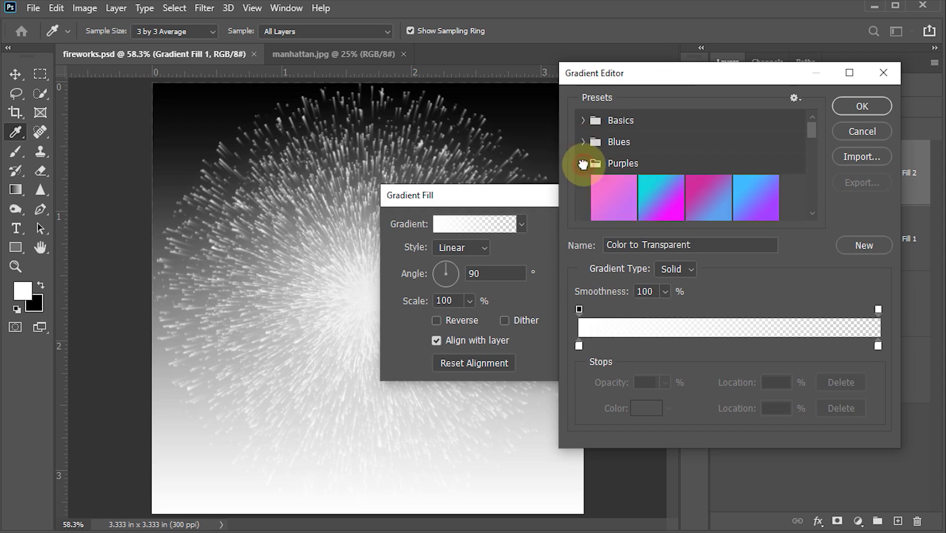
{"action": "left_click", "coordinate": [610, 199]}
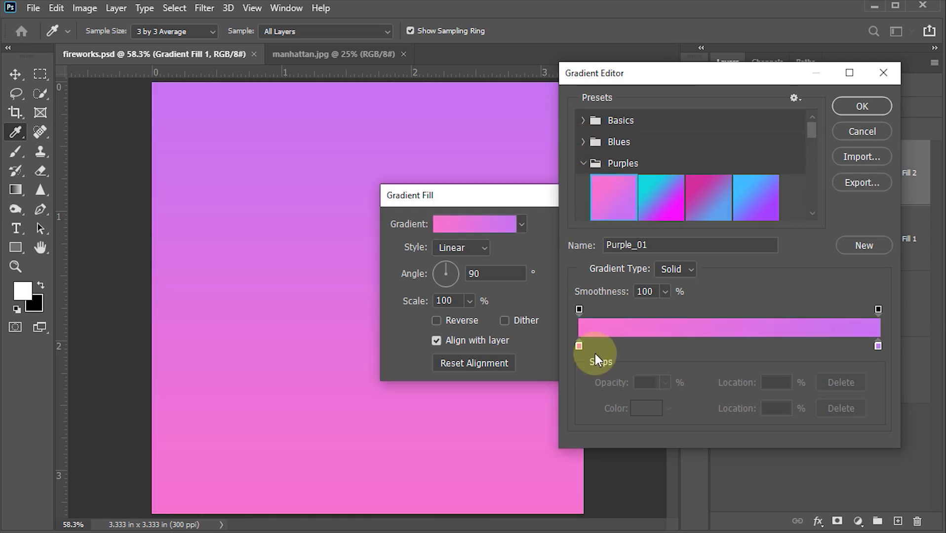
{"action": "double_click", "coordinate": [580, 346]}
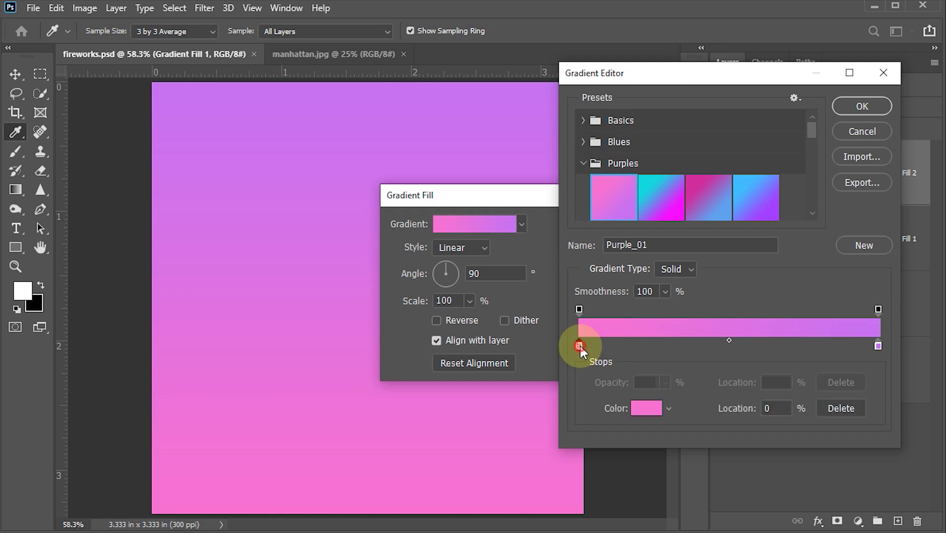
{"action": "left_click_drag", "start_coordinate": [655, 207], "coordinate": [669, 221]}
{"action": "left_click", "coordinate": [861, 189]}
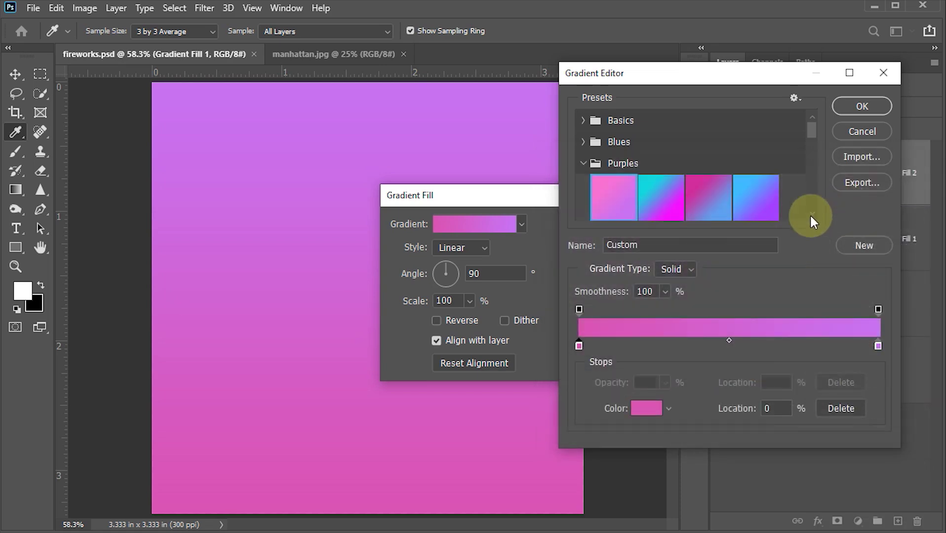
{"action": "left_click", "coordinate": [863, 106]}
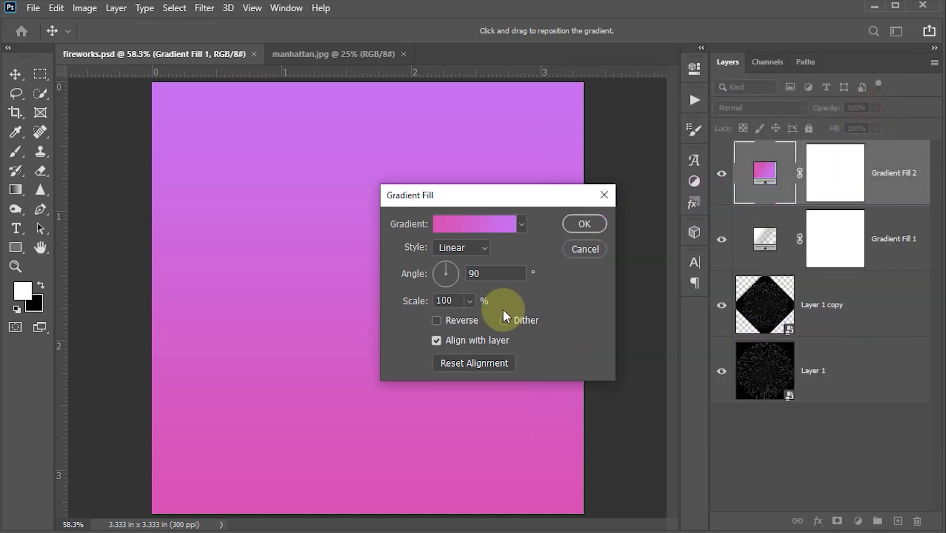
Step: Make the purple gradient radial and set the layer's blend mode to Color
{"action": "left_click", "coordinate": [485, 248]}
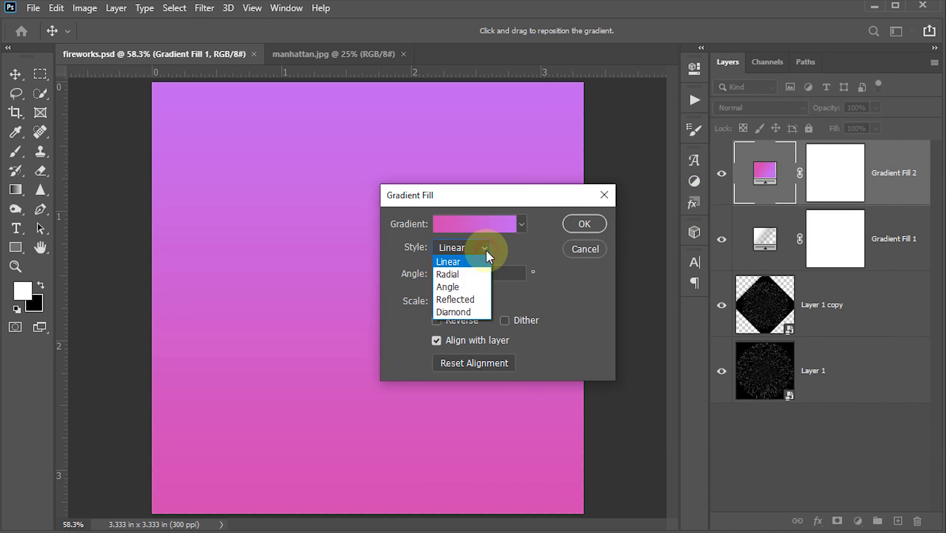
{"action": "left_click", "coordinate": [453, 275]}
{"action": "left_click", "coordinate": [490, 274]}
{"action": "left_click", "coordinate": [450, 301]}
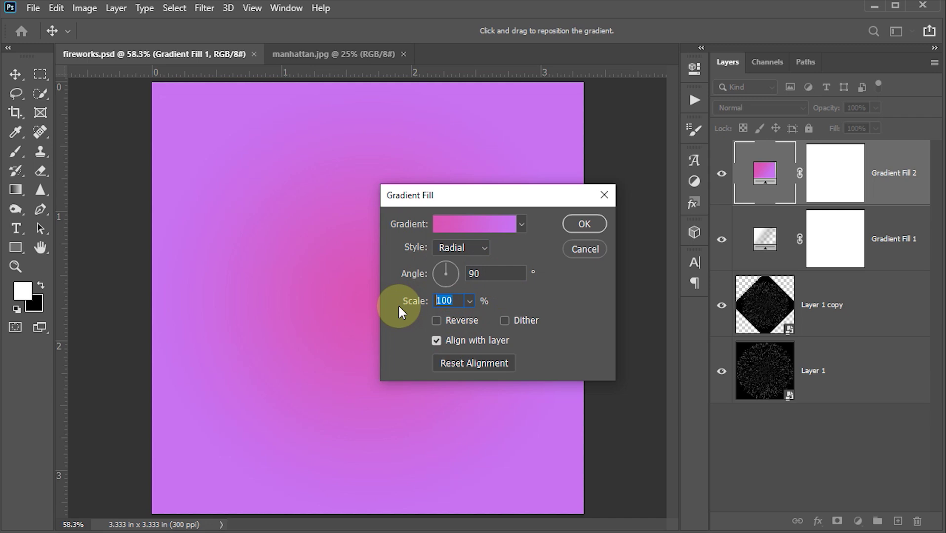
{"action": "left_click", "coordinate": [570, 228]}
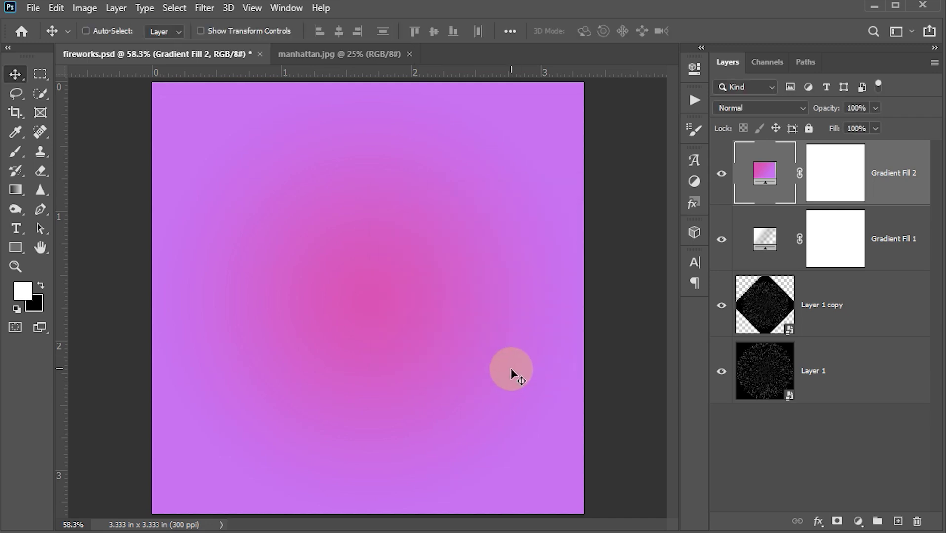
{"action": "left_click", "coordinate": [777, 103]}
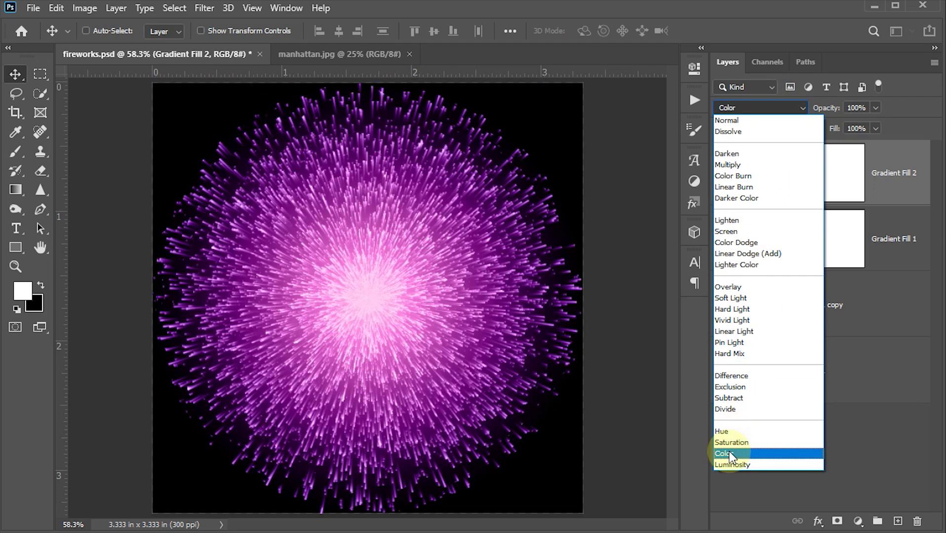
{"action": "left_click", "coordinate": [730, 453]}
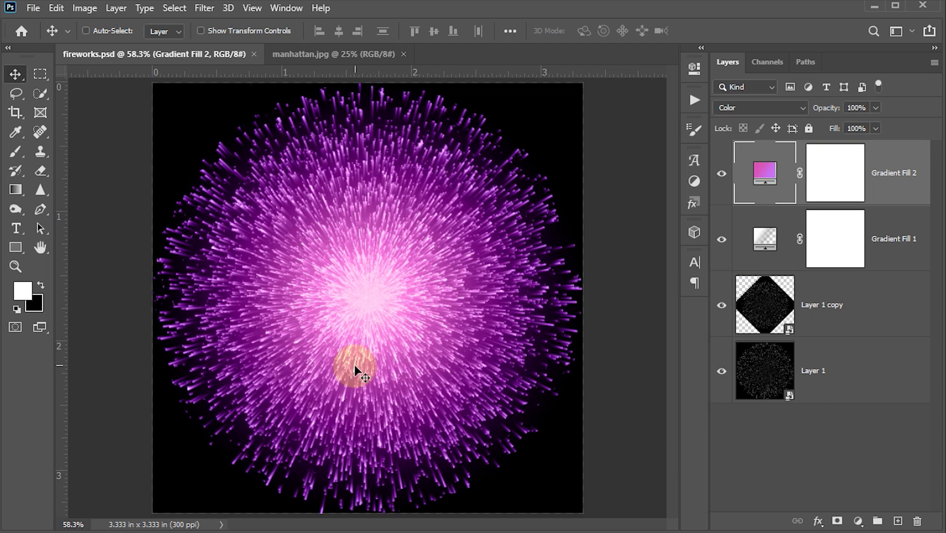
Step: Set the Canvas Size to 1500 × 1500 pixels
{"action": "left_click", "coordinate": [84, 8]}
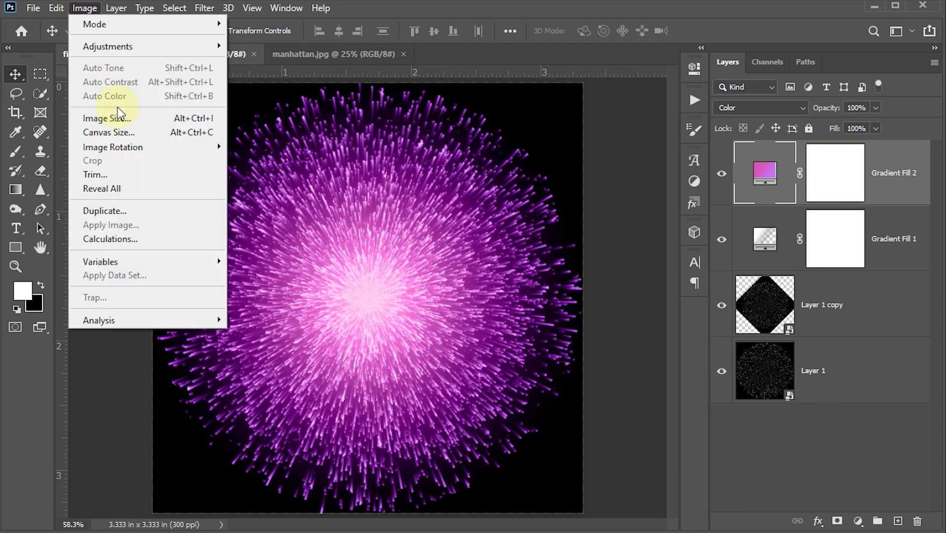
{"action": "left_click", "coordinate": [117, 133]}
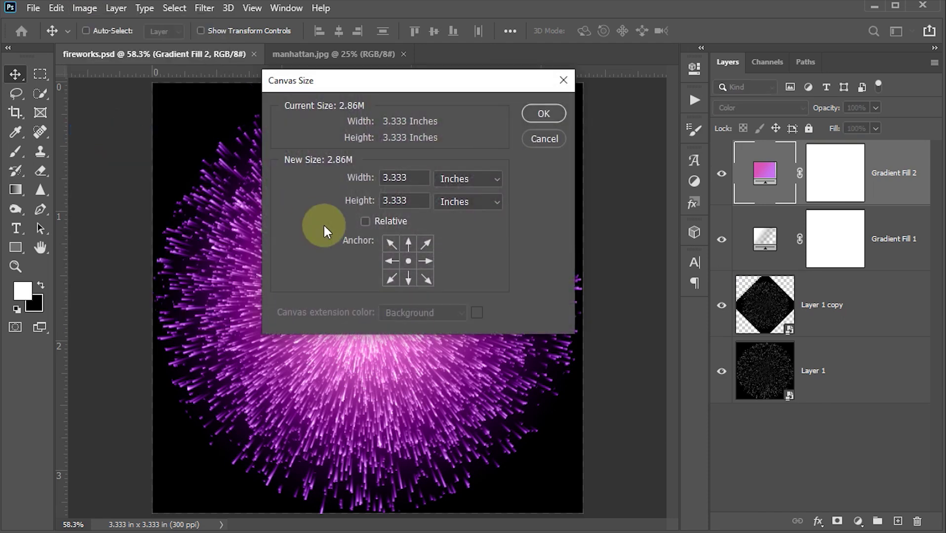
{"action": "left_click", "coordinate": [468, 178]}
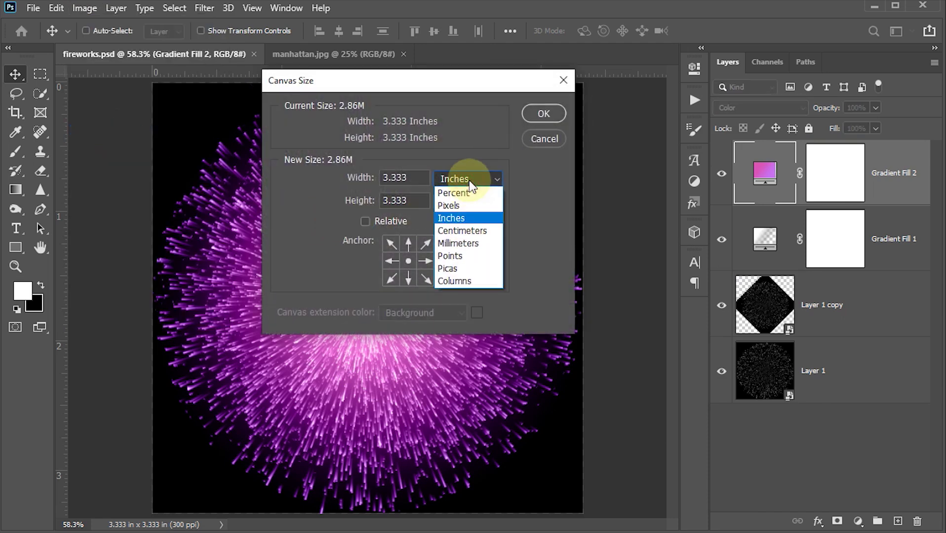
{"action": "left_click", "coordinate": [463, 206]}
{"action": "double_click", "coordinate": [400, 178]}
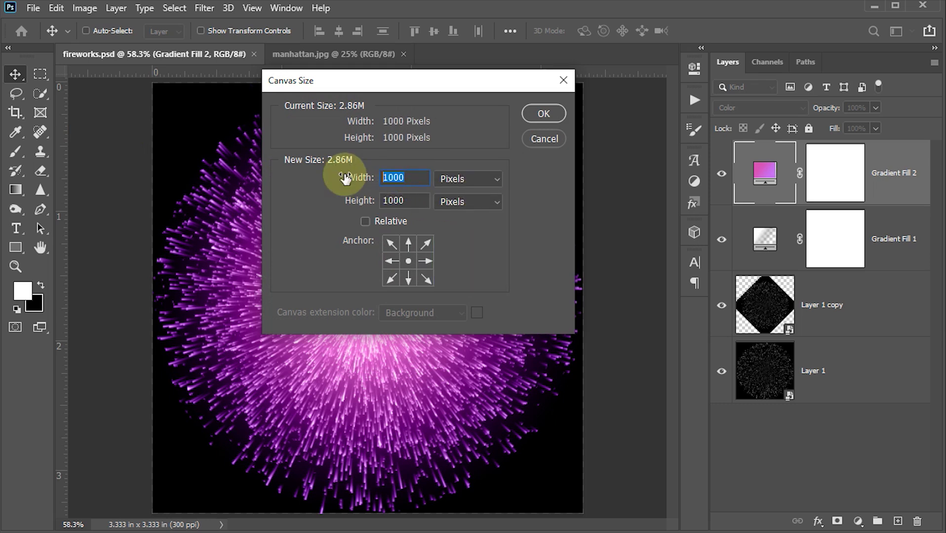
{"action": "key", "text": "Tab"}
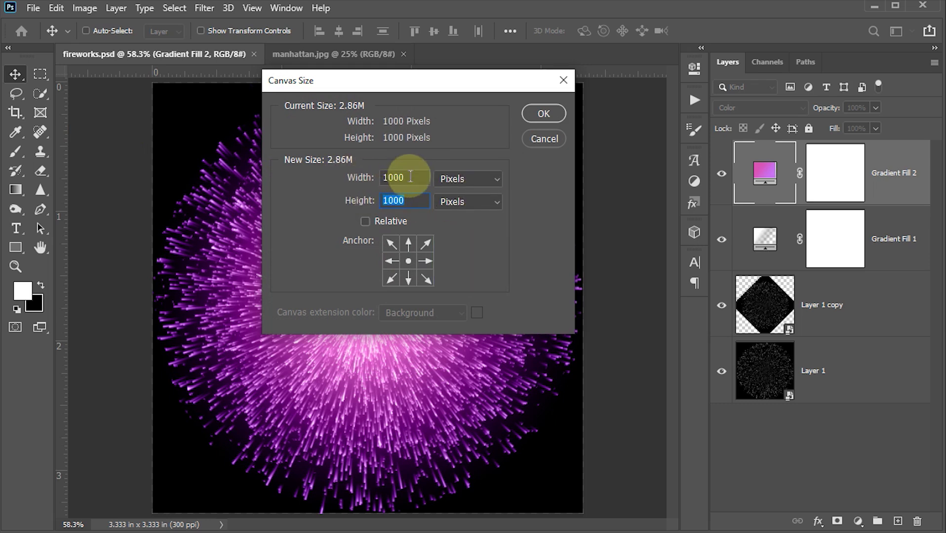
{"action": "double_click", "coordinate": [402, 177]}
{"action": "type", "text": "15"}
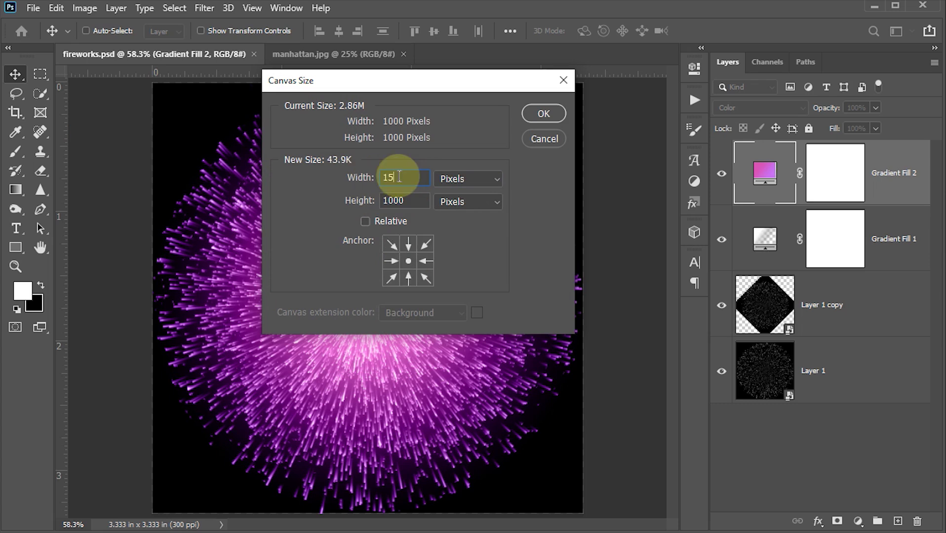
{"action": "type", "text": "00"}
{"action": "key", "text": "Tab"}
{"action": "type", "text": "1"}
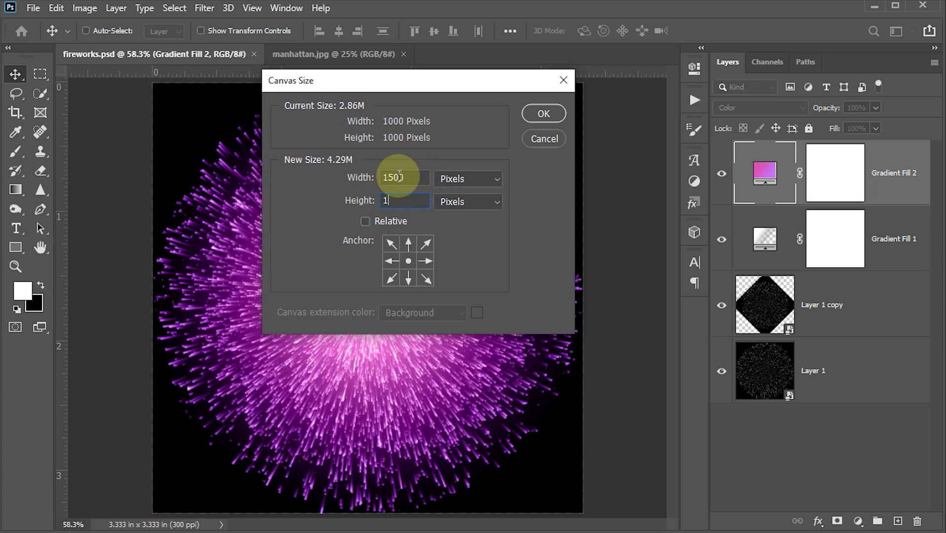
{"action": "type", "text": "500"}
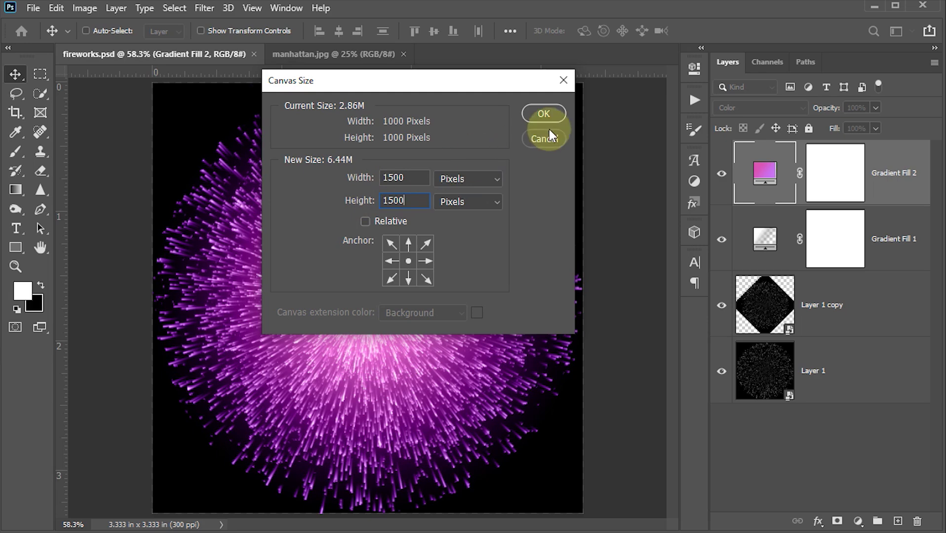
{"action": "left_click", "coordinate": [547, 115]}
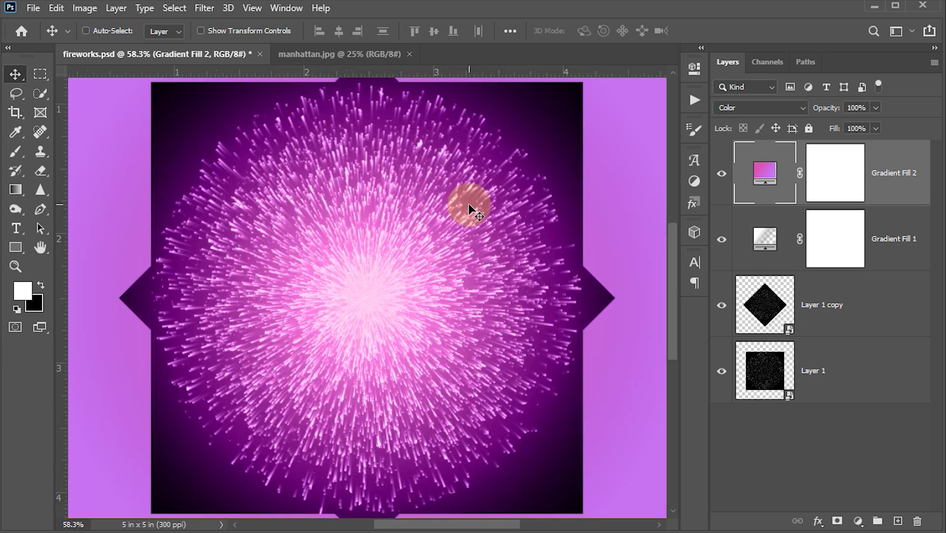
Step: Create Layer 2 beneath Layer 1 and fill it with solid black
{"action": "left_click", "coordinate": [758, 378]}
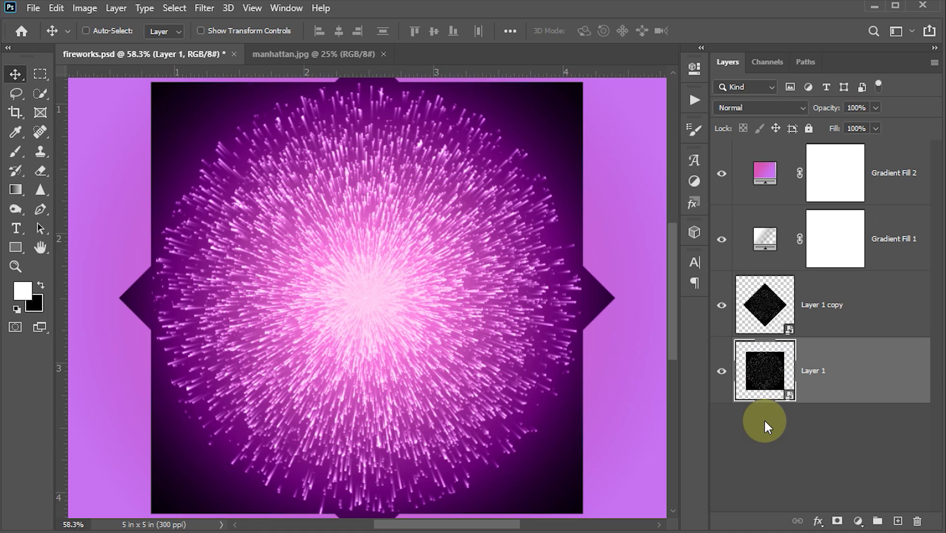
{"action": "key", "text": "ctrl"}
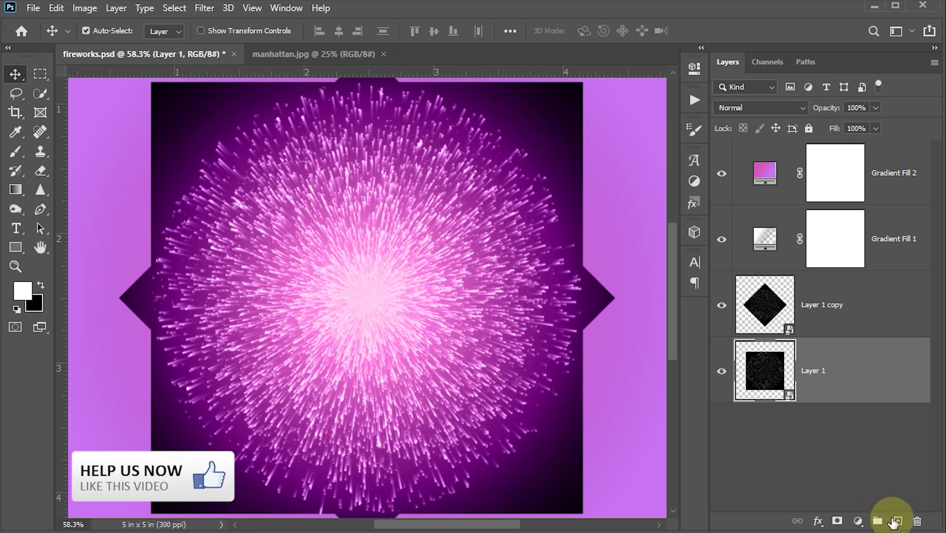
{"action": "left_click", "coordinate": [895, 522], "text": "ctrl"}
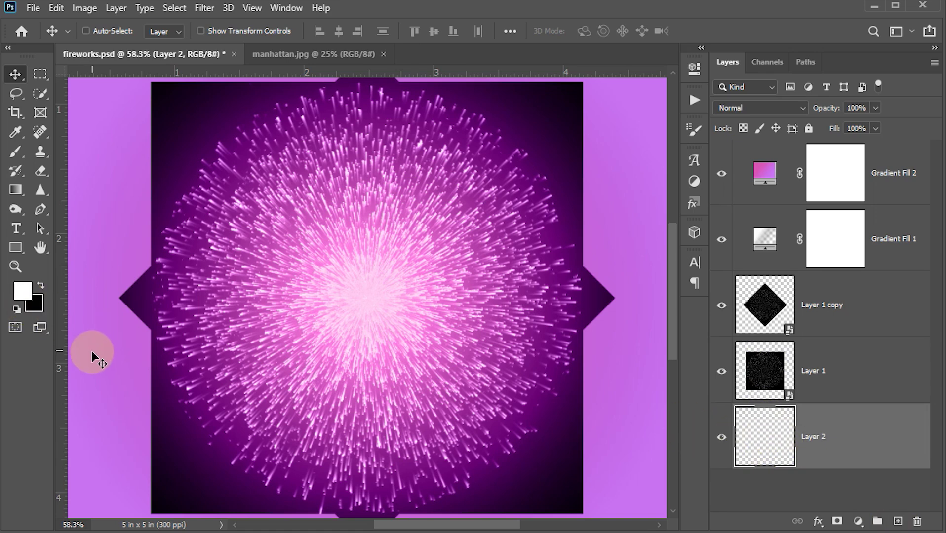
{"action": "left_click_drag", "start_coordinate": [91, 352], "coordinate": [98, 352]}
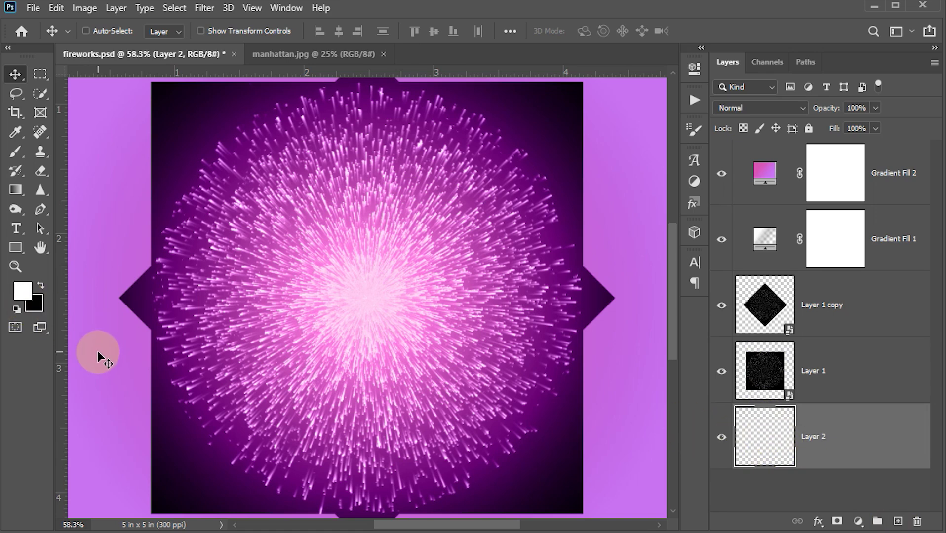
{"action": "key", "text": "ctrl"}
{"action": "key", "text": "ctrl+BackSpace"}
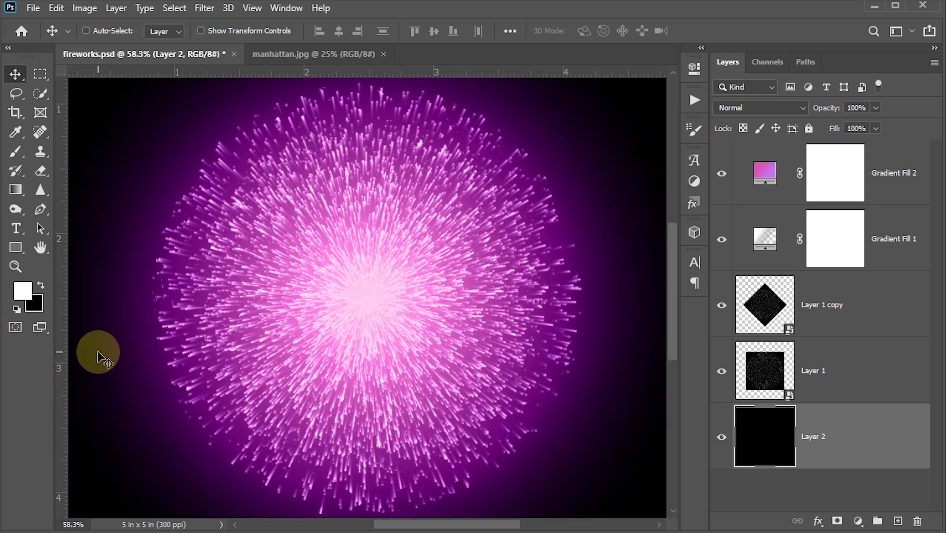
{"action": "left_click_drag", "start_coordinate": [99, 353], "coordinate": [258, 391]}
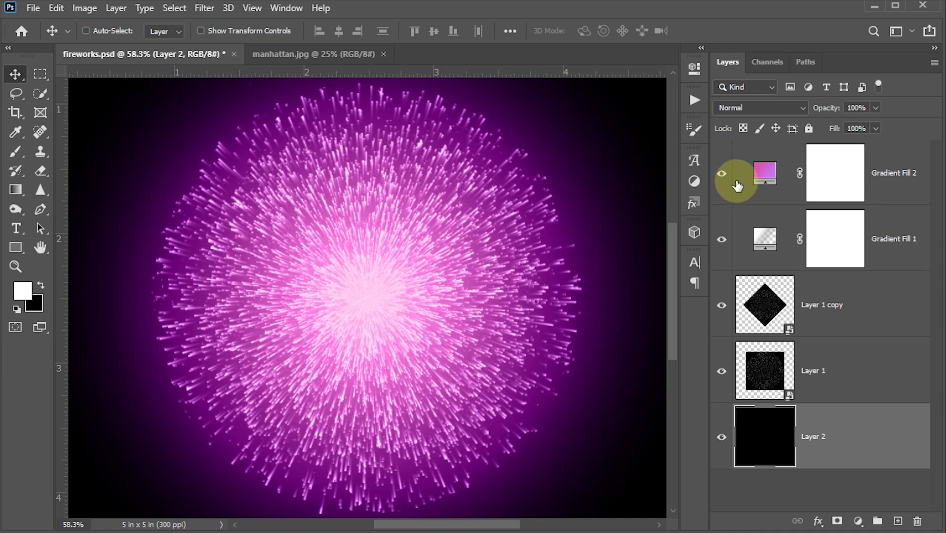
{"action": "left_click", "coordinate": [767, 173], "text": "shift"}
Step: Convert the selected fireworks layers into one smart object, then switch to manhattan.psd
{"action": "right_click", "coordinate": [895, 194]}
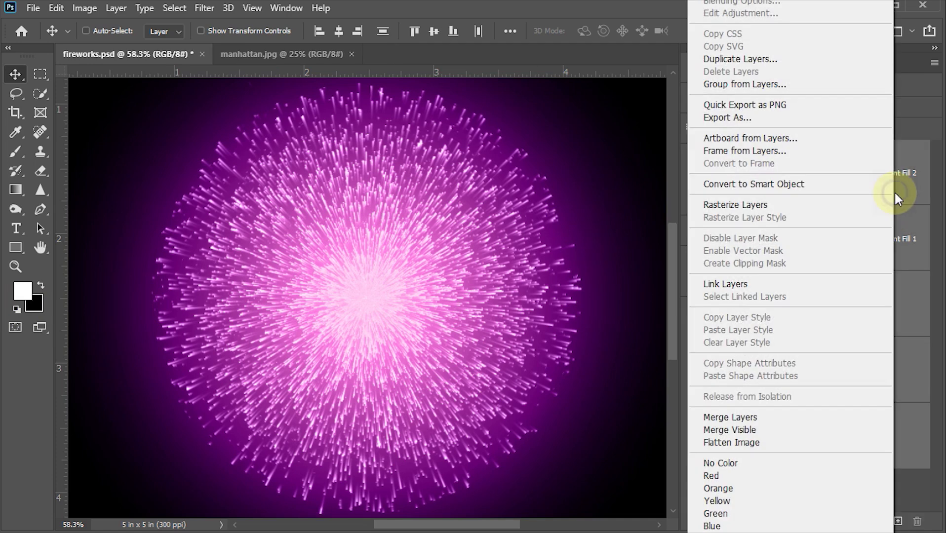
{"action": "left_click", "coordinate": [789, 182]}
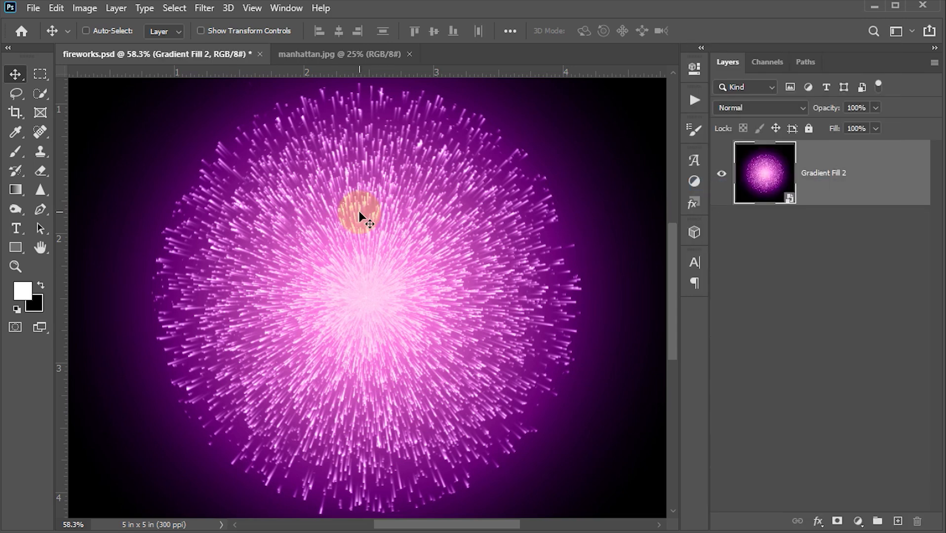
{"action": "key", "text": "ctrl"}
{"action": "key", "text": "ctrl+0"}
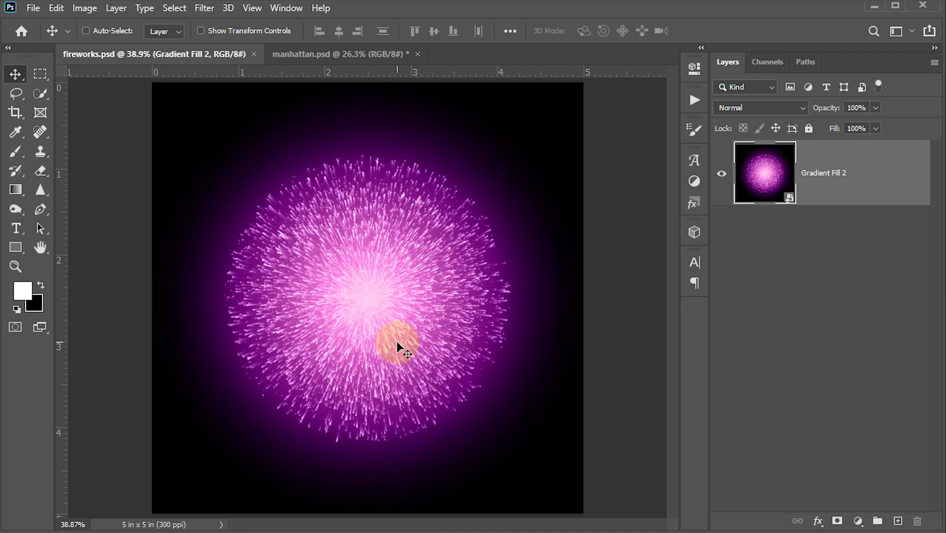
{"action": "left_click", "coordinate": [304, 53]}
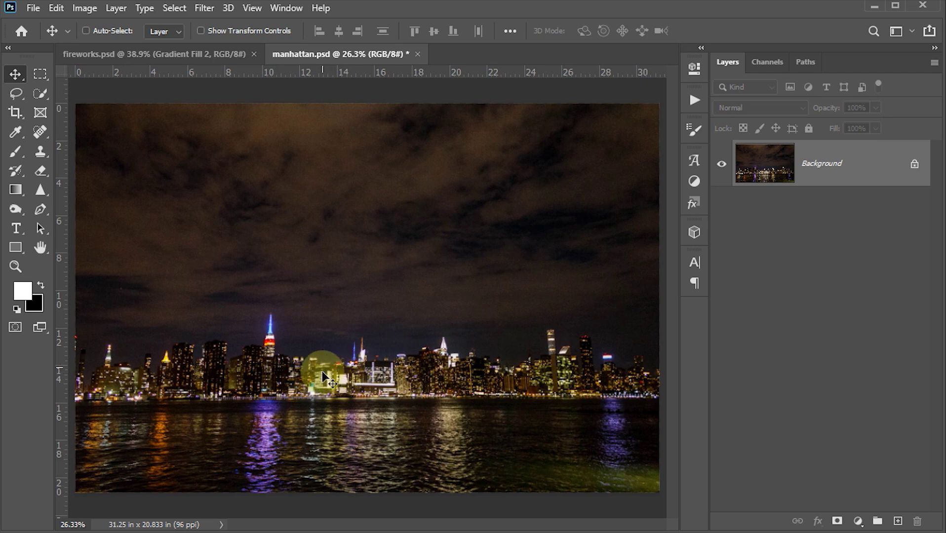
Step: Drag the firework smart object from fireworks.psd into manhattan.psd
{"action": "left_click", "coordinate": [179, 55]}
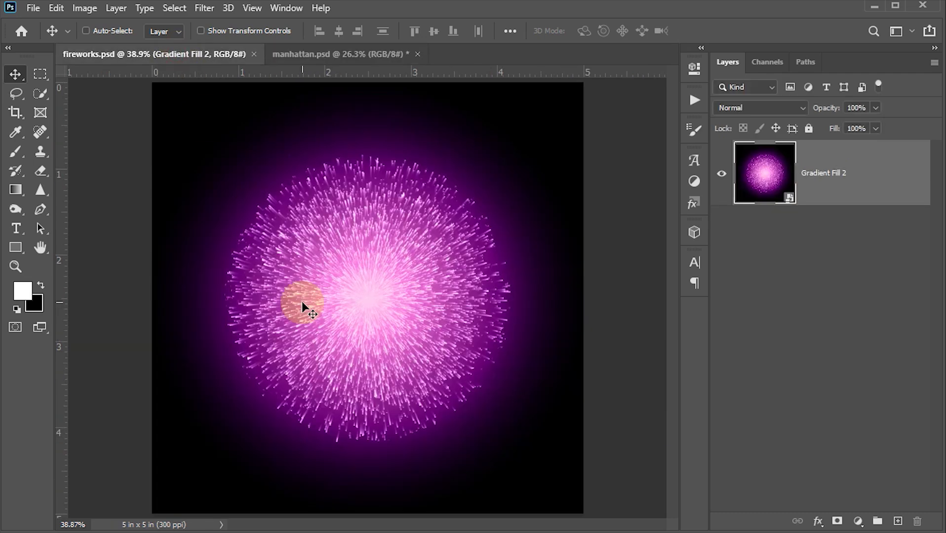
{"action": "mouse_move", "coordinate": [283, 295]}
{"action": "left_mouse_down"}
{"action": "mouse_move", "coordinate": [316, 276]}
{"action": "mouse_move", "coordinate": [281, 287]}
{"action": "left_mouse_up"}
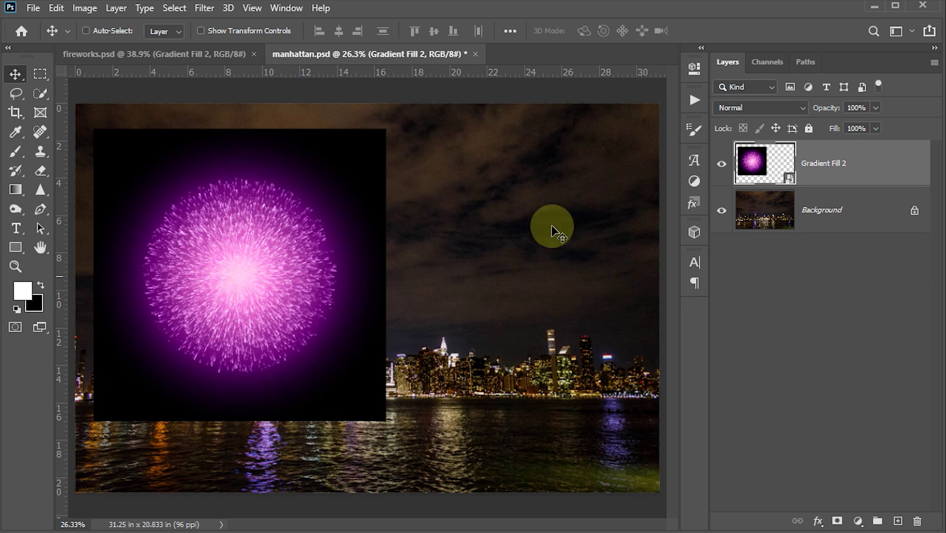
{"action": "left_click", "coordinate": [755, 107]}
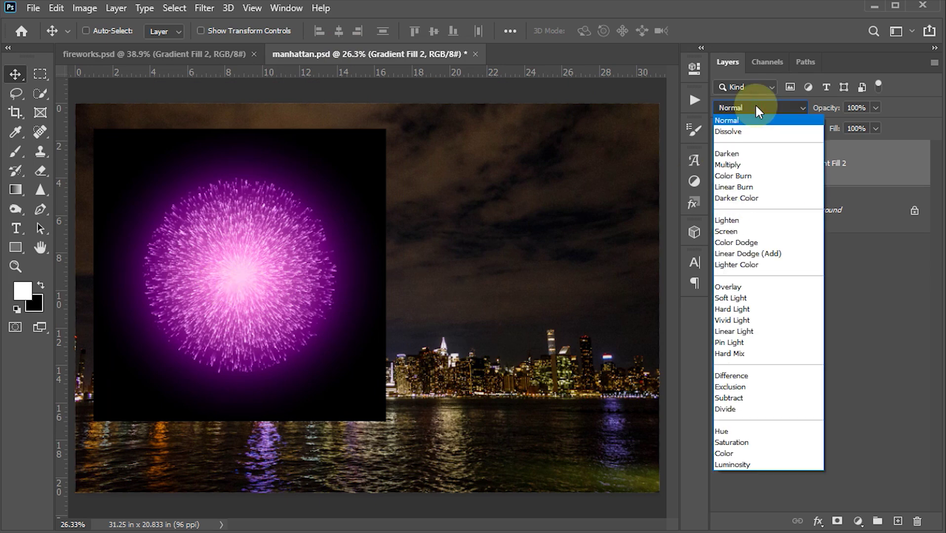
Step: Set the firework layer to Screen and move it into the upper-left sky
{"action": "left_click", "coordinate": [745, 231]}
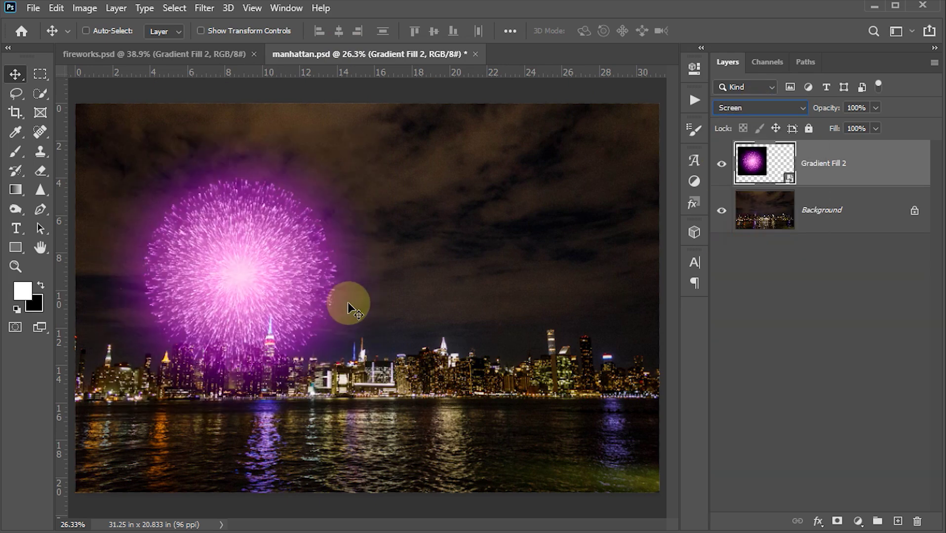
{"action": "left_click_drag", "start_coordinate": [308, 303], "coordinate": [264, 267]}
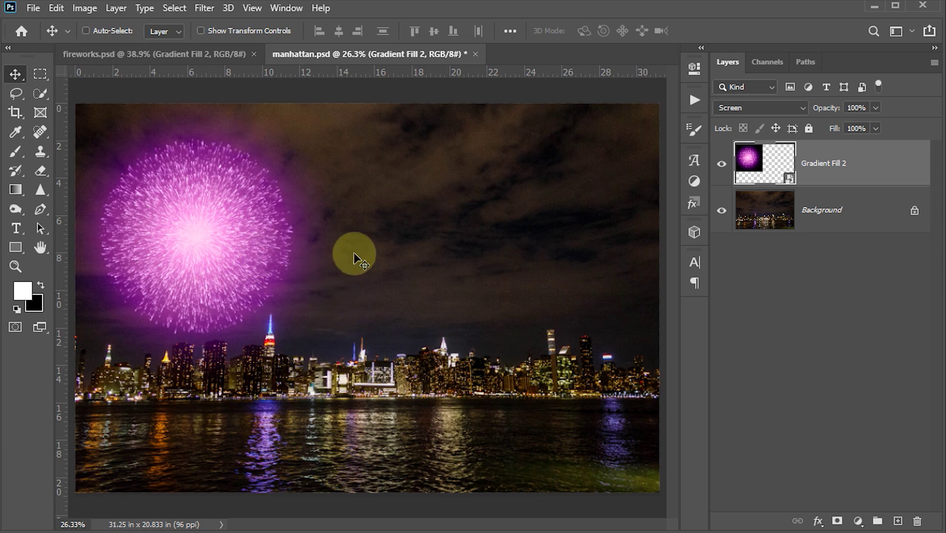
{"action": "left_click", "coordinate": [199, 224]}
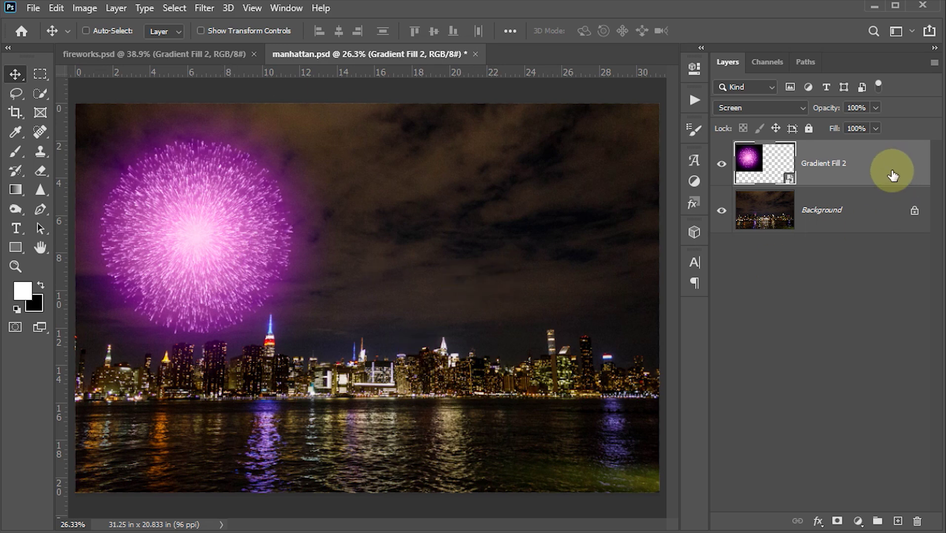
Step: Make a New Smart Object via Copy of the firework and move it to the right
{"action": "right_click", "coordinate": [879, 182]}
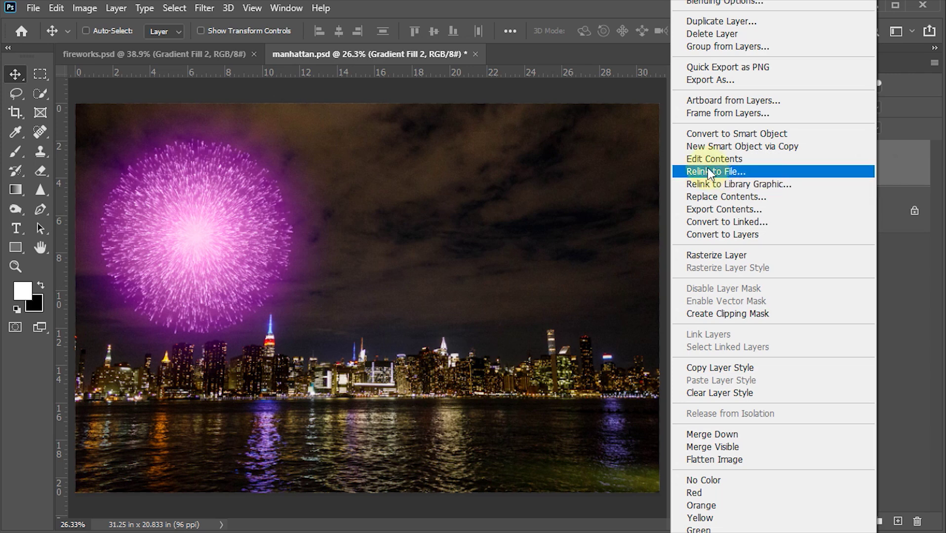
{"action": "left_click", "coordinate": [766, 148]}
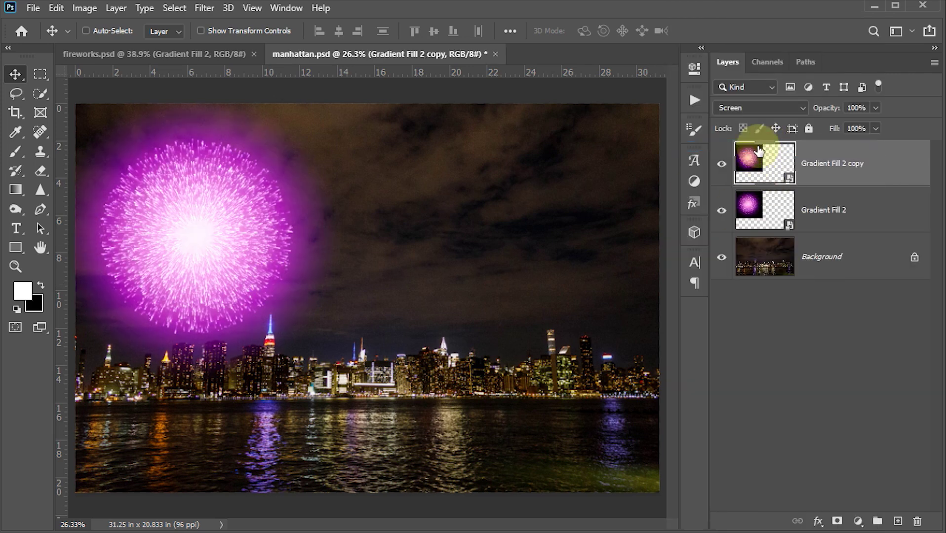
{"action": "mouse_move", "coordinate": [237, 259]}
{"action": "left_mouse_down"}
{"action": "mouse_move", "coordinate": [538, 252]}
{"action": "mouse_move", "coordinate": [577, 229]}
{"action": "left_mouse_up"}
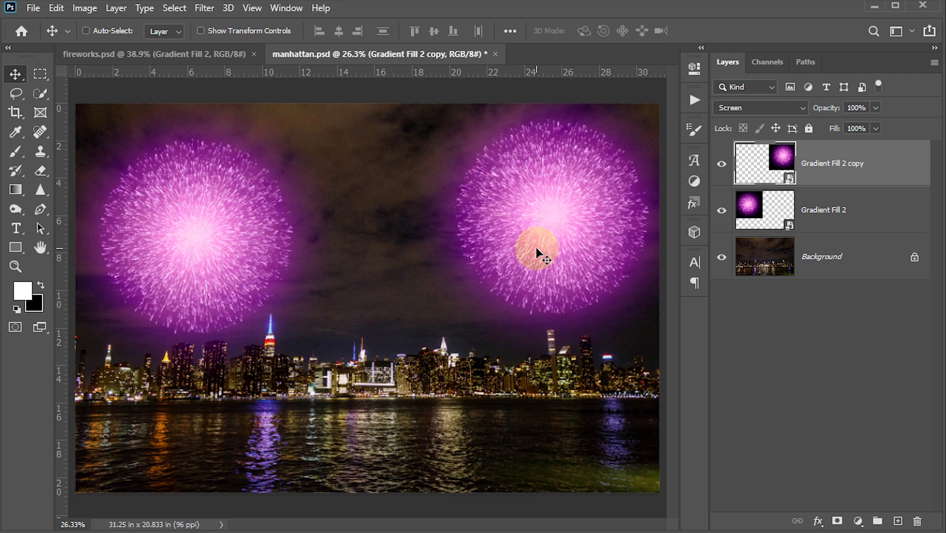
Step: Change the copy's gradient fill to the Blues Blue_03 preset and save the smart object
{"action": "double_click", "coordinate": [779, 158]}
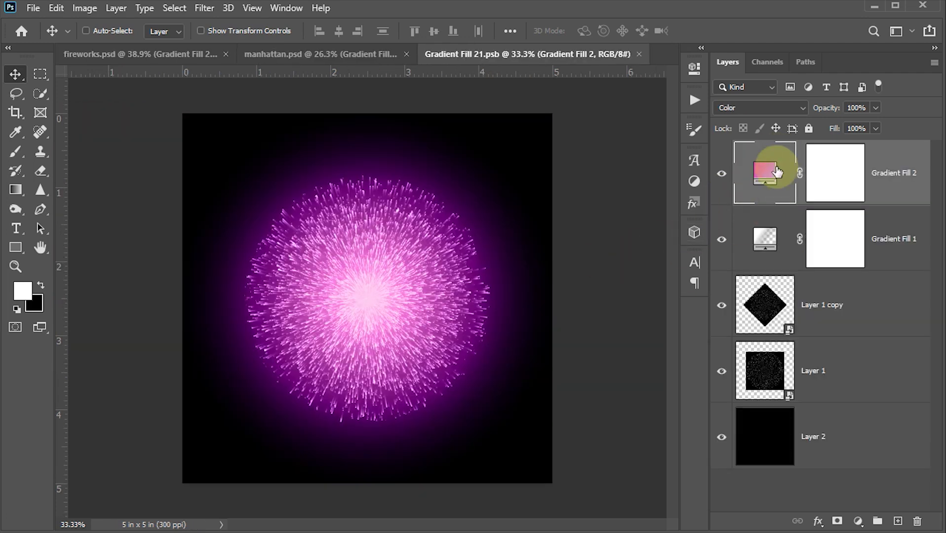
{"action": "double_click", "coordinate": [762, 176]}
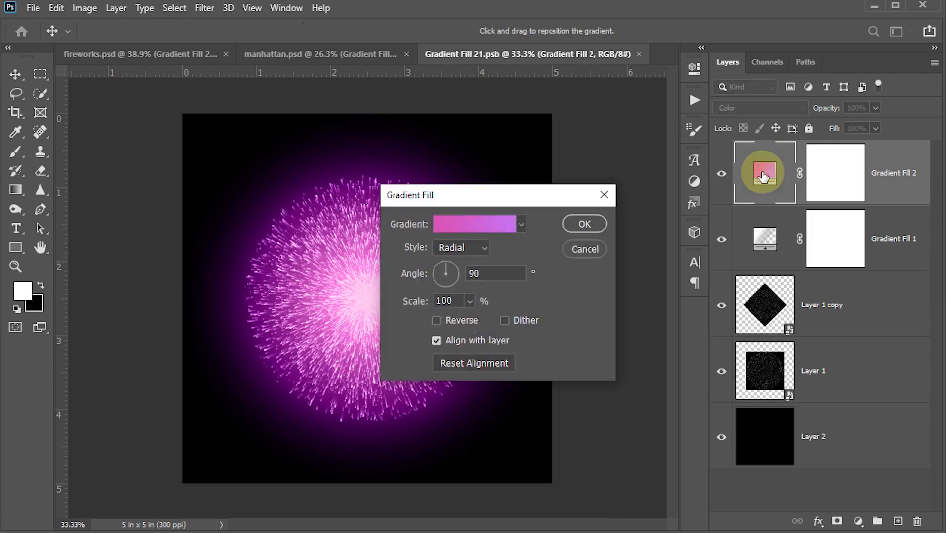
{"action": "left_click", "coordinate": [463, 223]}
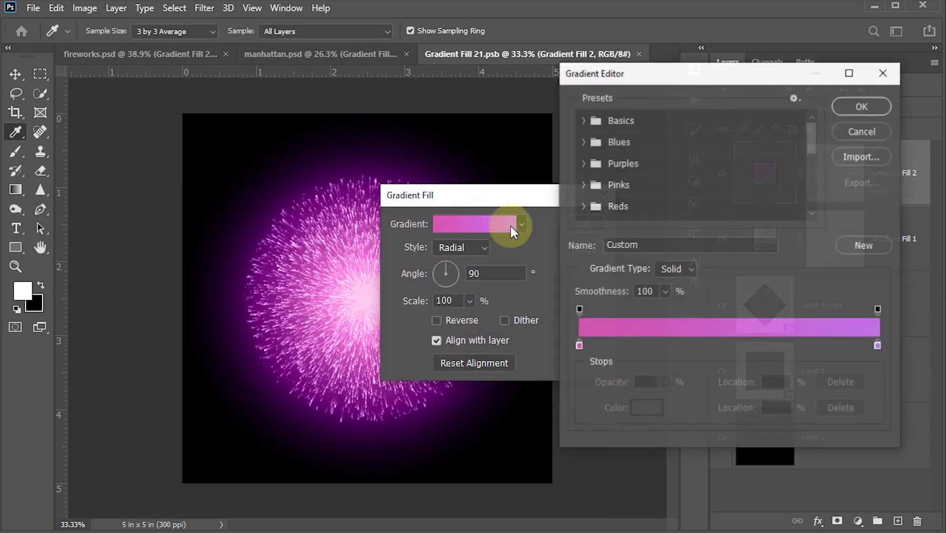
{"action": "left_click", "coordinate": [583, 142]}
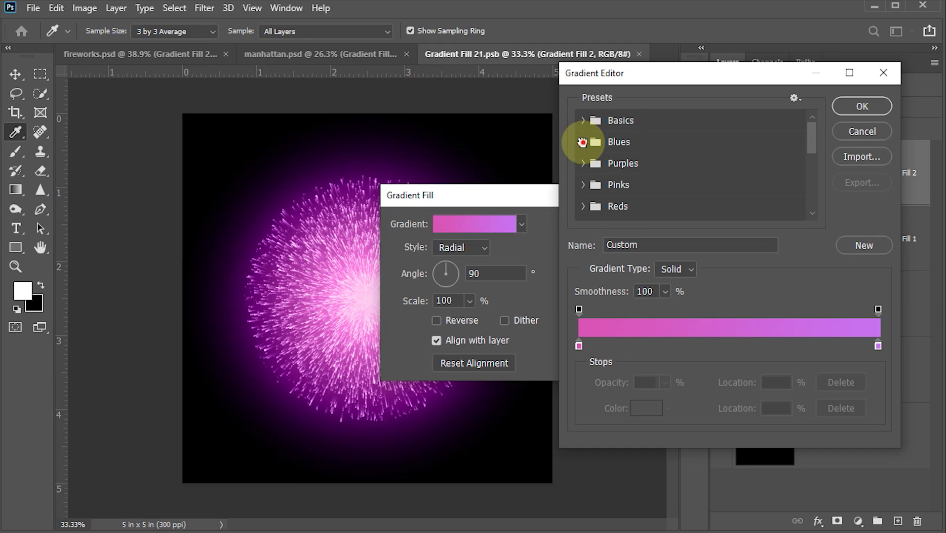
{"action": "left_click", "coordinate": [702, 176]}
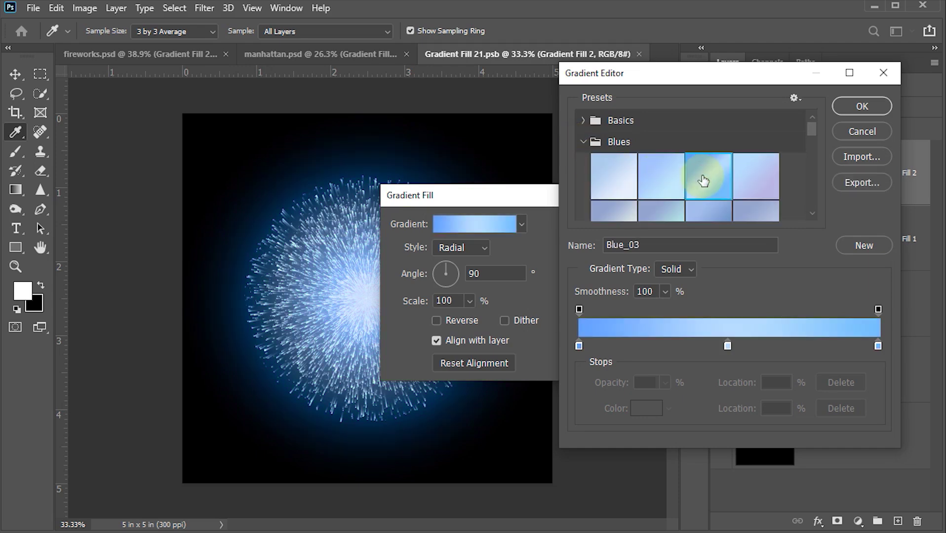
{"action": "left_click", "coordinate": [849, 112]}
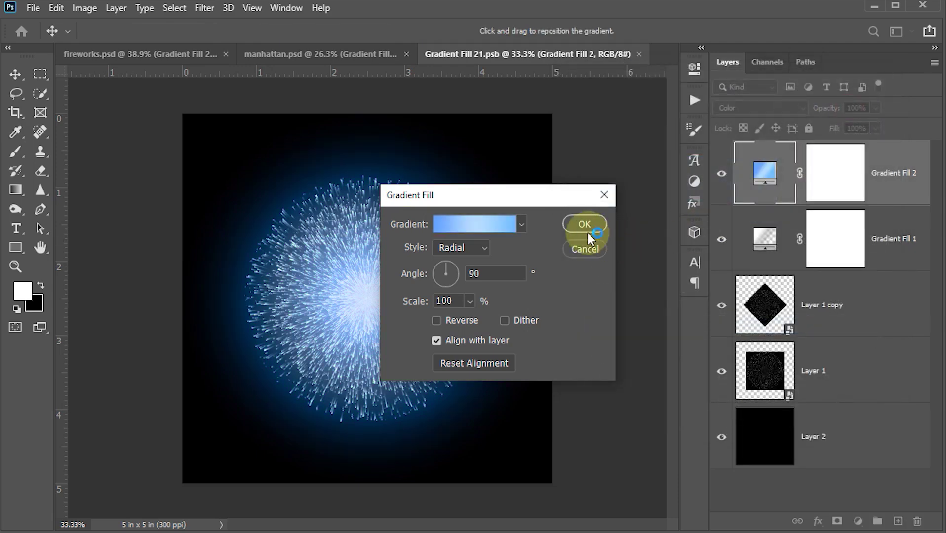
{"action": "left_click", "coordinate": [580, 224]}
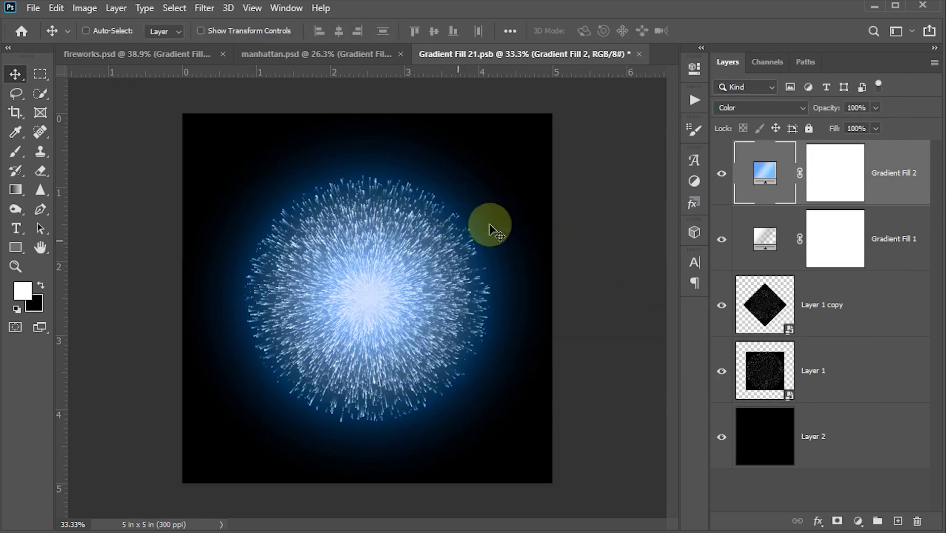
{"action": "left_click", "coordinate": [639, 54]}
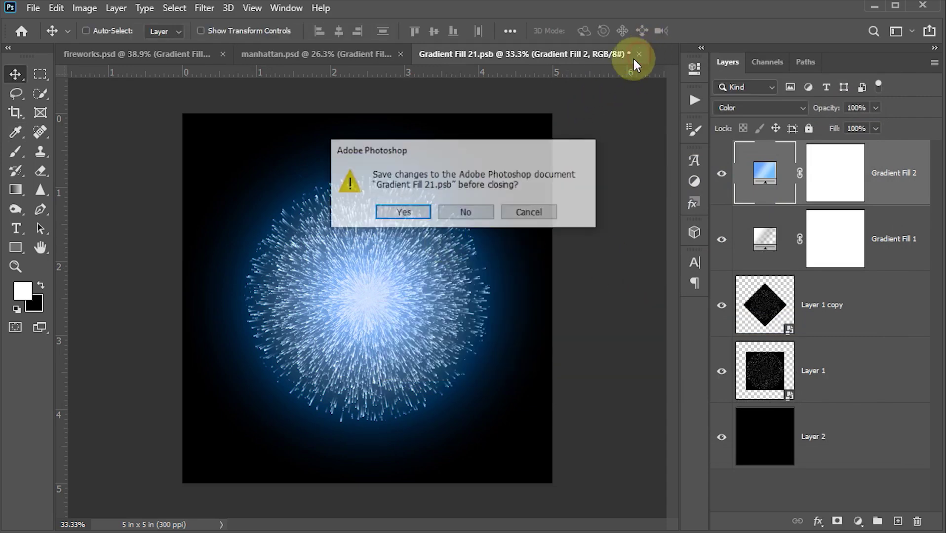
{"action": "left_click", "coordinate": [398, 213]}
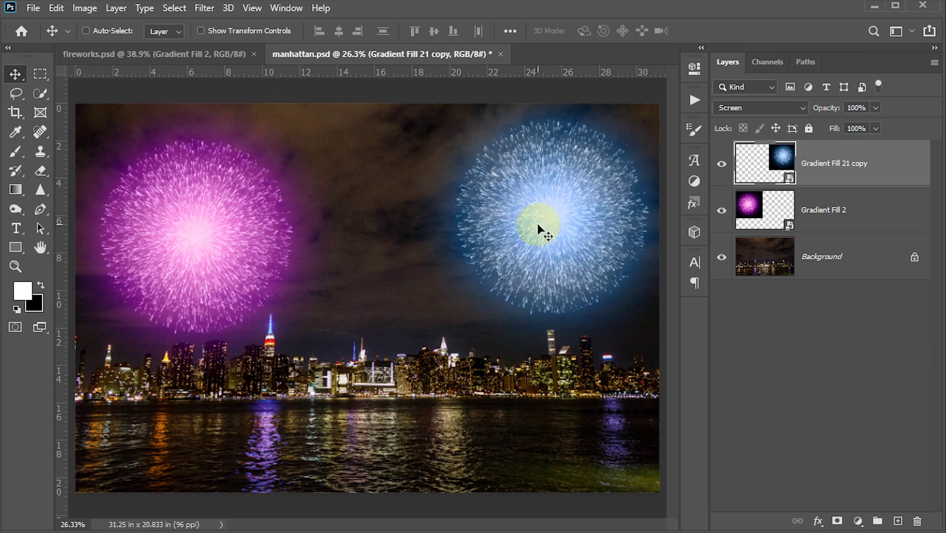
Step: Copy the blue firework as a new smart object, shrink it and centre it above the skyline
{"action": "right_click", "coordinate": [883, 165]}
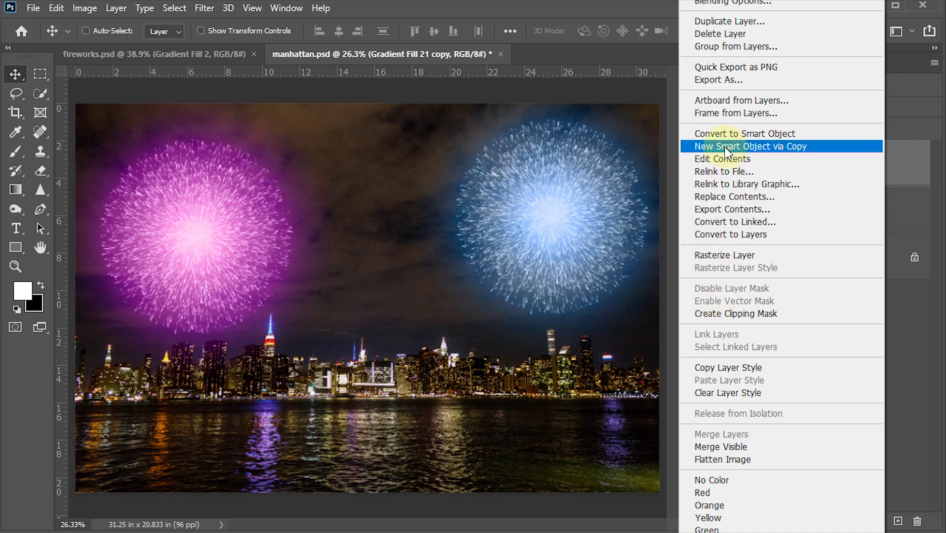
{"action": "left_click", "coordinate": [768, 147]}
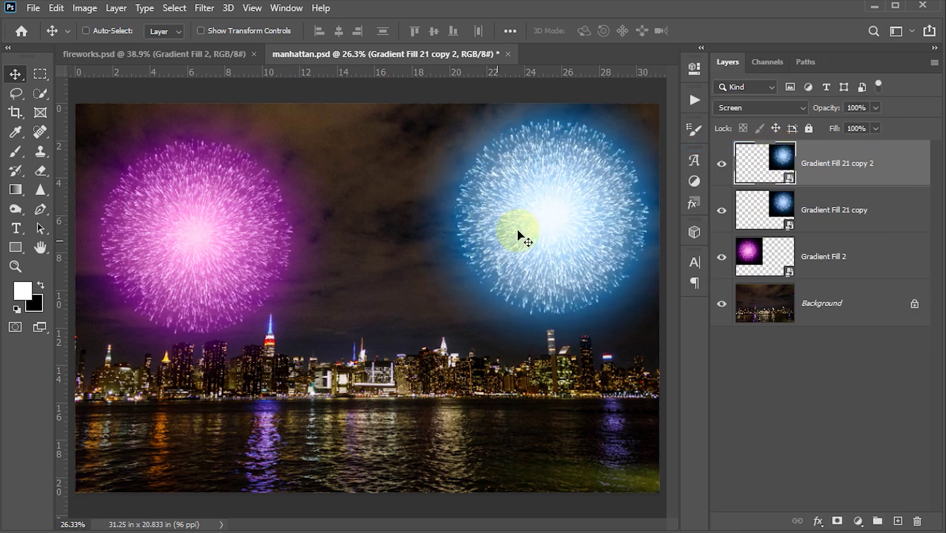
{"action": "left_click_drag", "start_coordinate": [520, 233], "coordinate": [392, 272]}
{"action": "key", "text": "ctrl+t"}
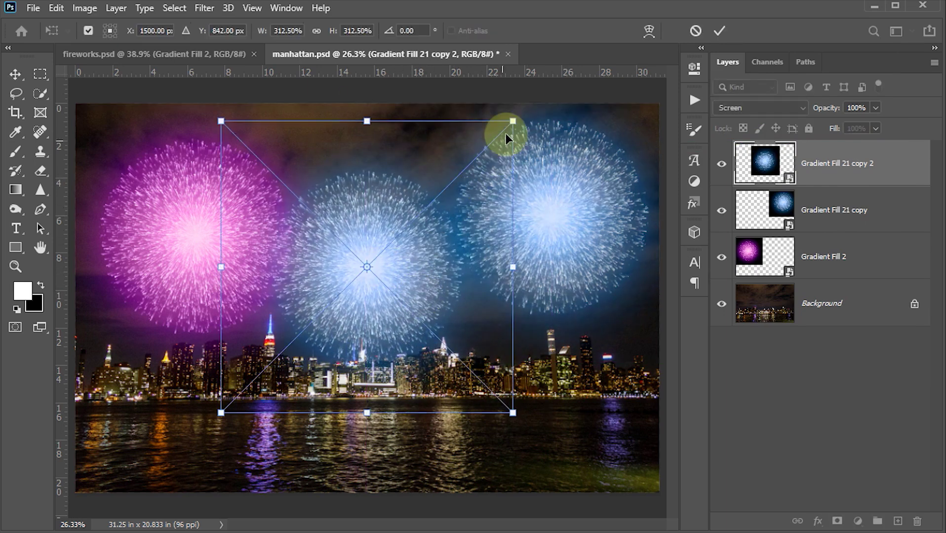
{"action": "left_click_drag", "start_coordinate": [510, 121], "coordinate": [467, 167]}
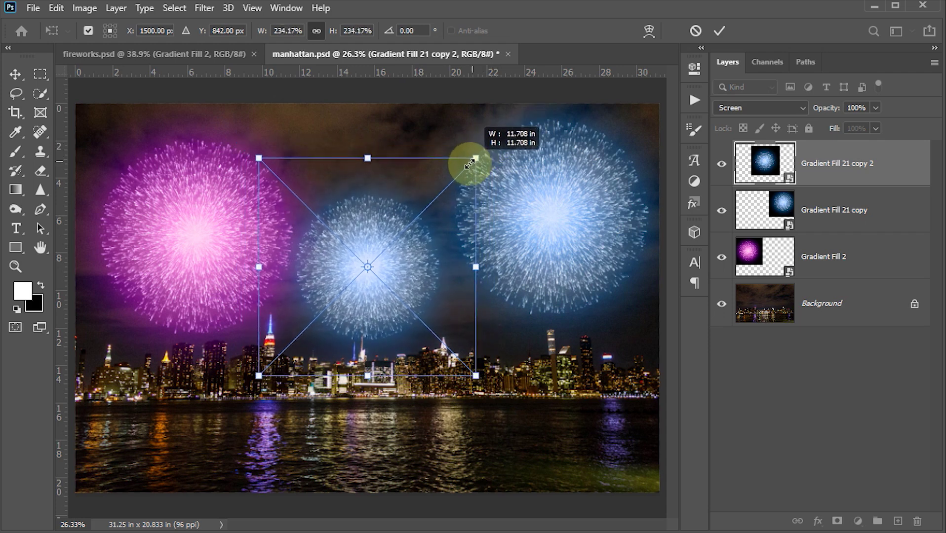
{"action": "left_click_drag", "start_coordinate": [428, 251], "coordinate": [424, 258]}
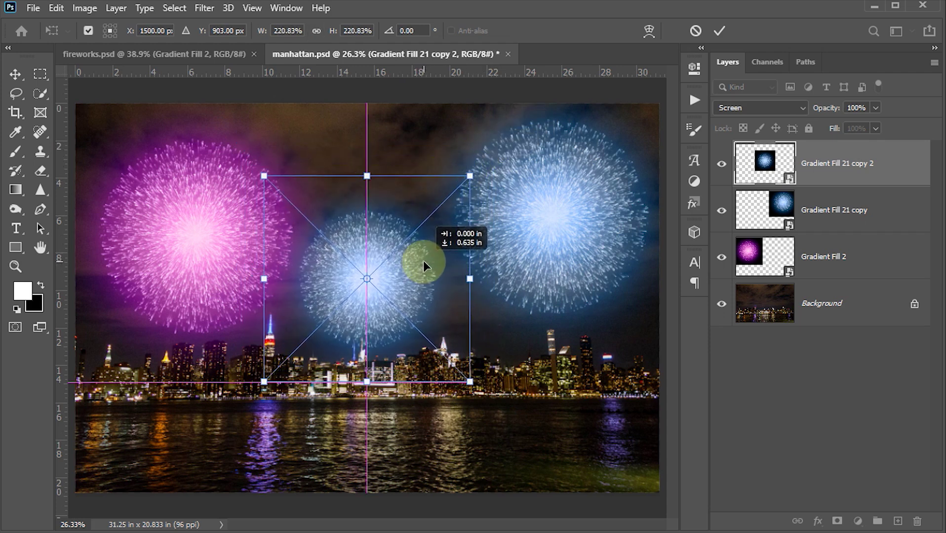
{"action": "key", "text": "shift+Up"}
{"action": "key", "text": "Up"}
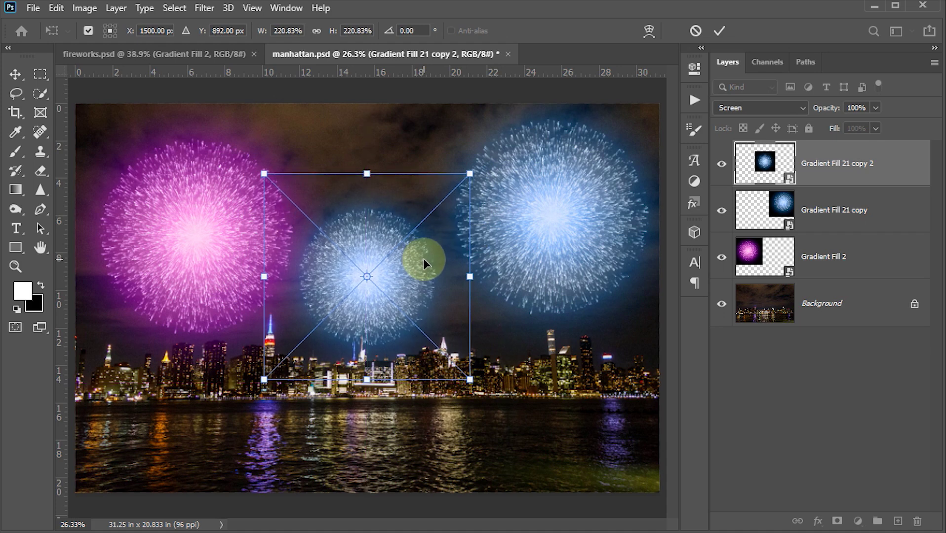
{"action": "left_click", "coordinate": [719, 30]}
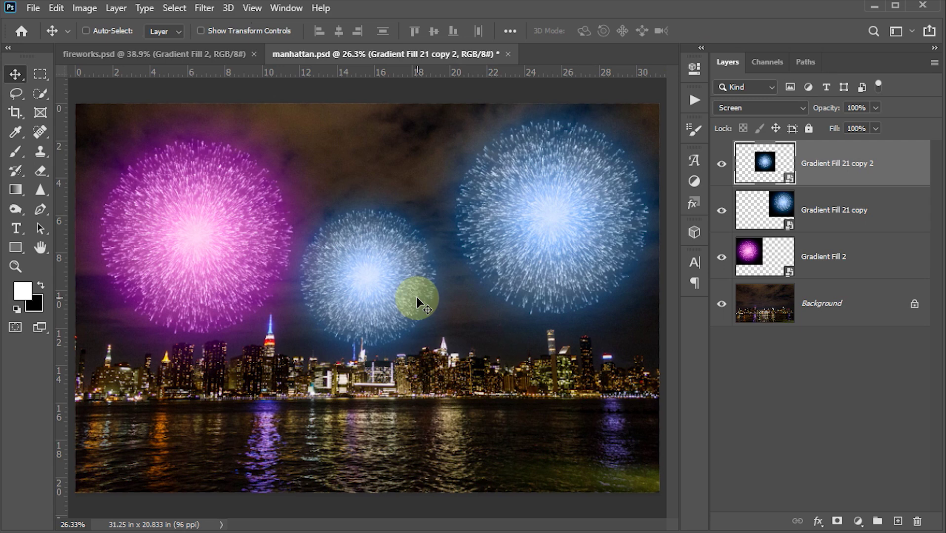
Step: Switch the middle firework's Gradient Fill 2 to the Oranges > Orange_02 preset and save the .psb back
{"action": "double_click", "coordinate": [766, 162]}
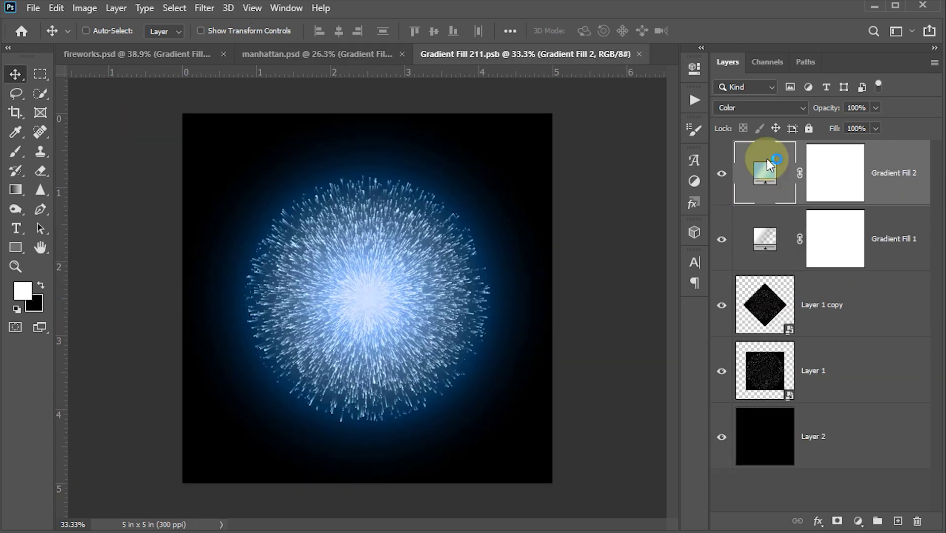
{"action": "double_click", "coordinate": [768, 164]}
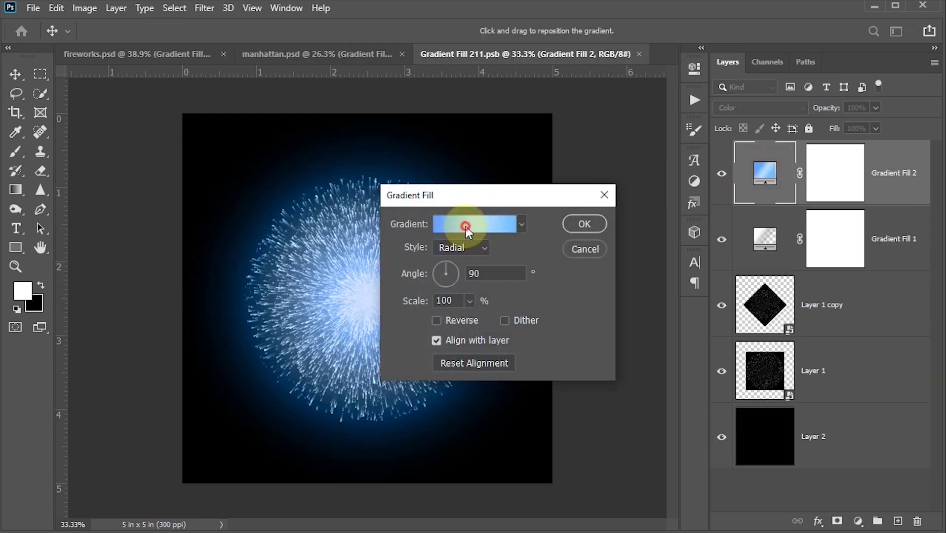
{"action": "left_click", "coordinate": [479, 223]}
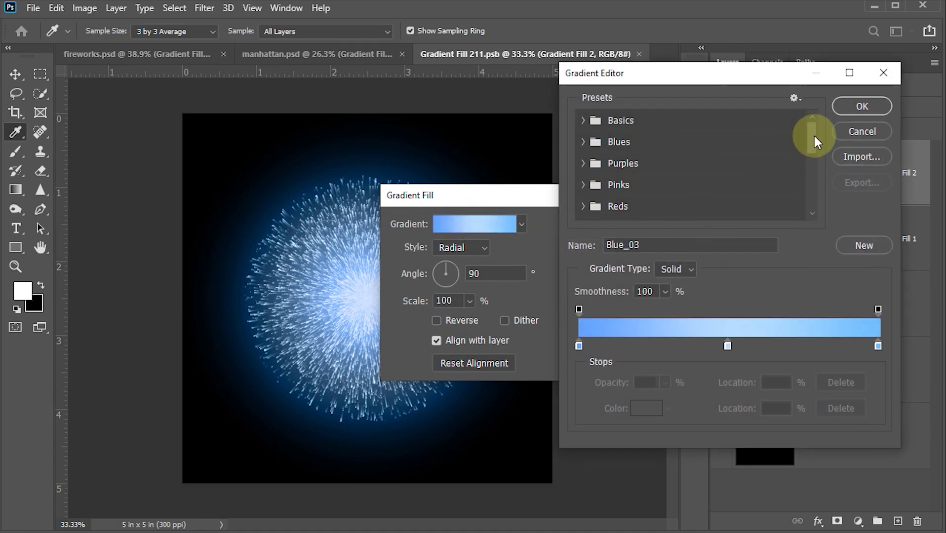
{"action": "left_click_drag", "start_coordinate": [813, 134], "coordinate": [814, 153]}
{"action": "left_click", "coordinate": [583, 164]}
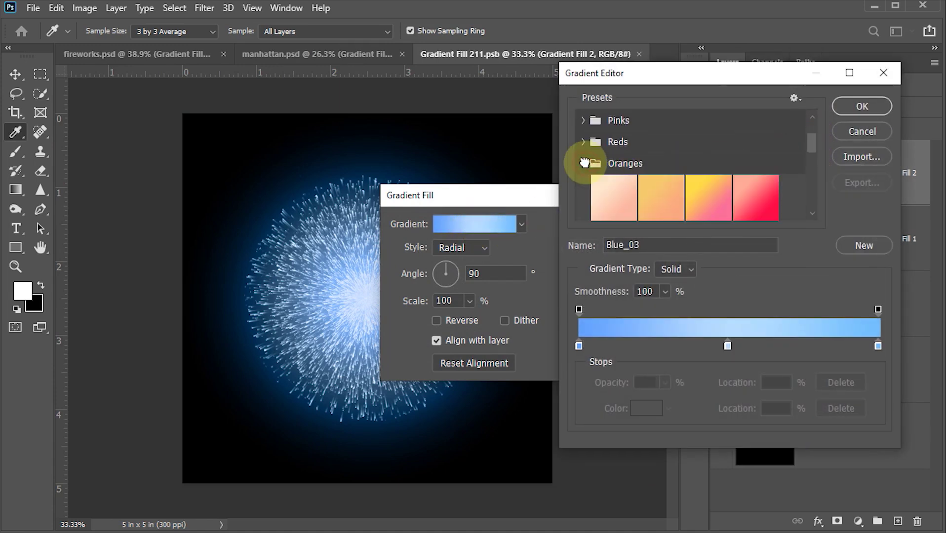
{"action": "left_click", "coordinate": [675, 204]}
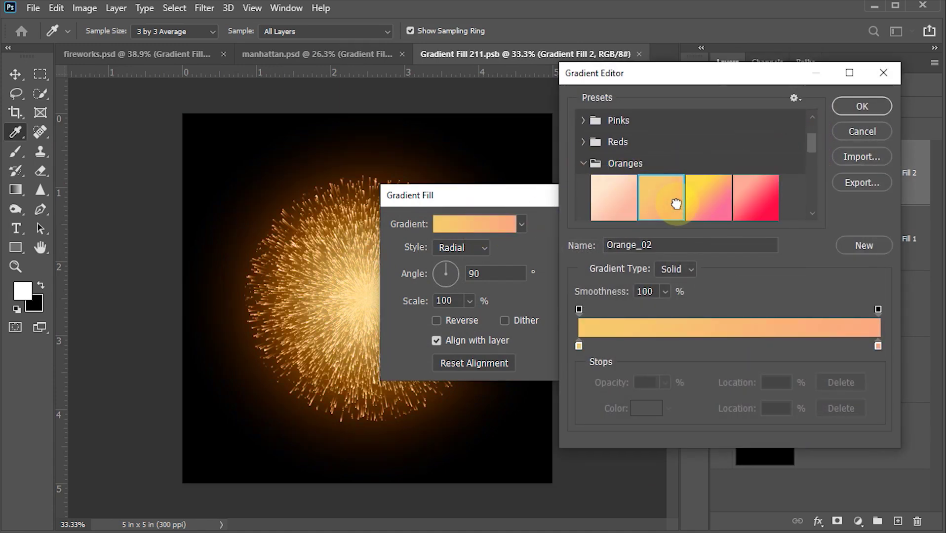
{"action": "left_click", "coordinate": [861, 107]}
{"action": "left_click", "coordinate": [584, 224]}
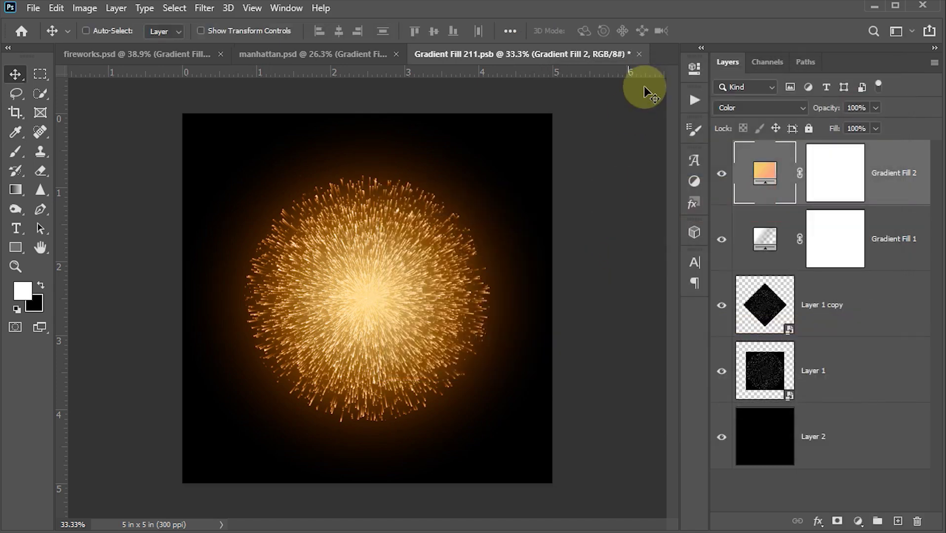
{"action": "left_click", "coordinate": [639, 53]}
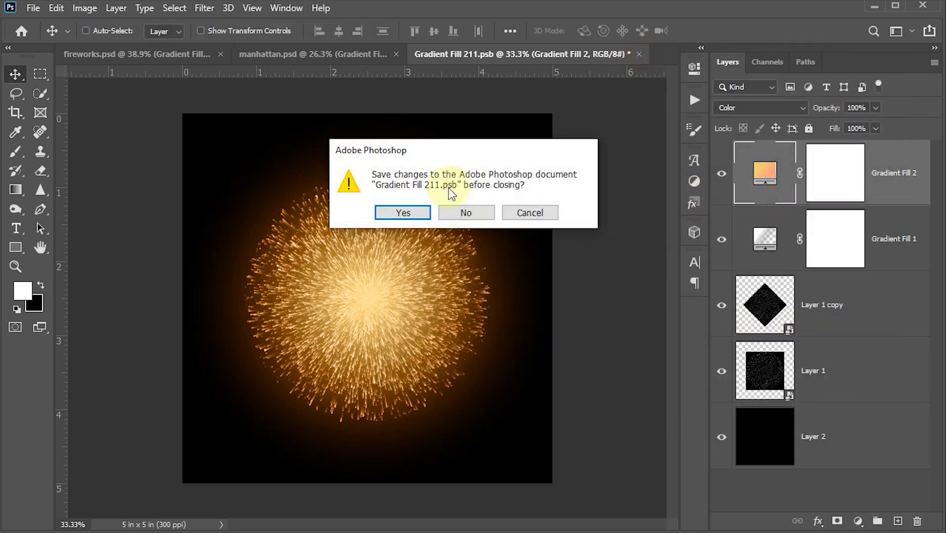
{"action": "left_click", "coordinate": [403, 213]}
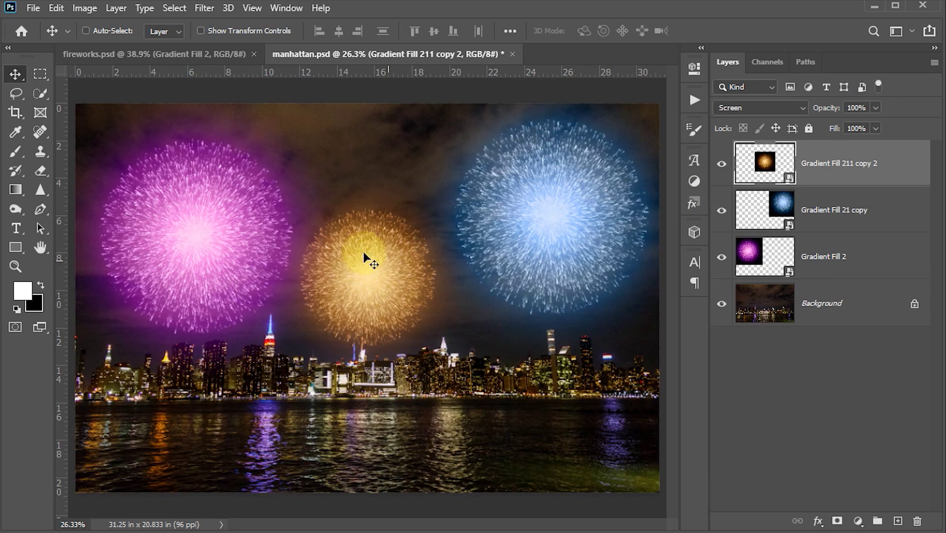
Step: Save the composite, nudge the orange burst to centre and the purple burst up-left, then hide panels
{"action": "key", "text": "ctrl+s"}
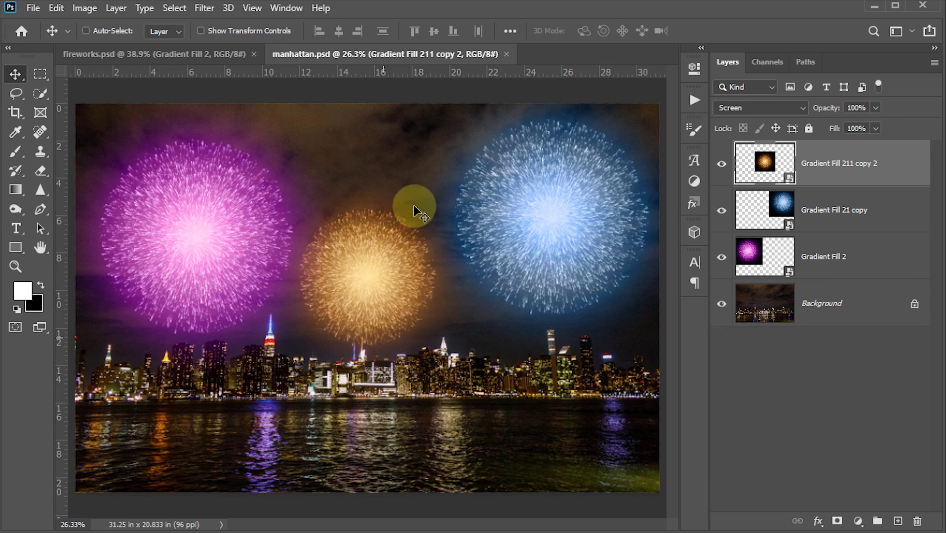
{"action": "mouse_move", "coordinate": [225, 245]}
{"action": "left_mouse_down"}
{"action": "mouse_move", "coordinate": [217, 250]}
{"action": "mouse_move", "coordinate": [272, 260]}
{"action": "left_mouse_up"}
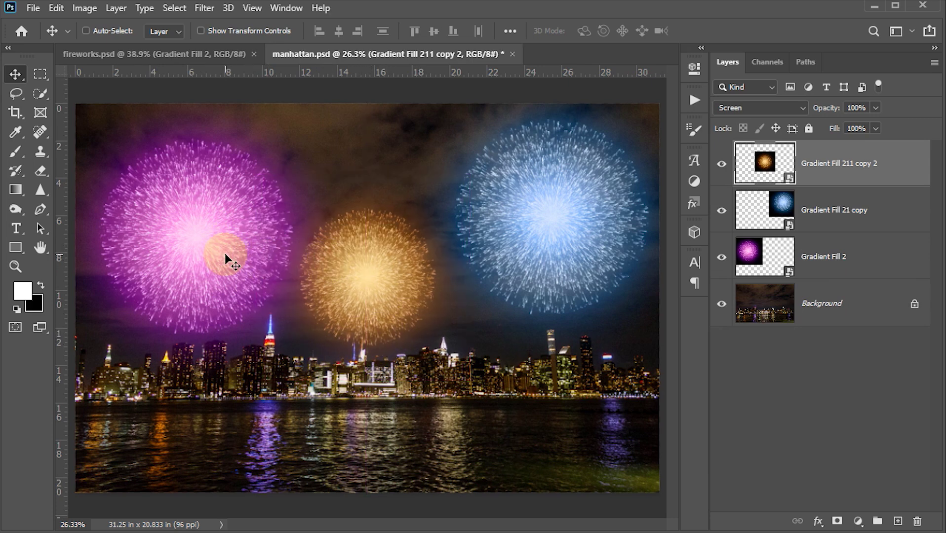
{"action": "left_click", "coordinate": [211, 262], "text": "ctrl"}
{"action": "left_click_drag", "start_coordinate": [211, 257], "coordinate": [199, 245]}
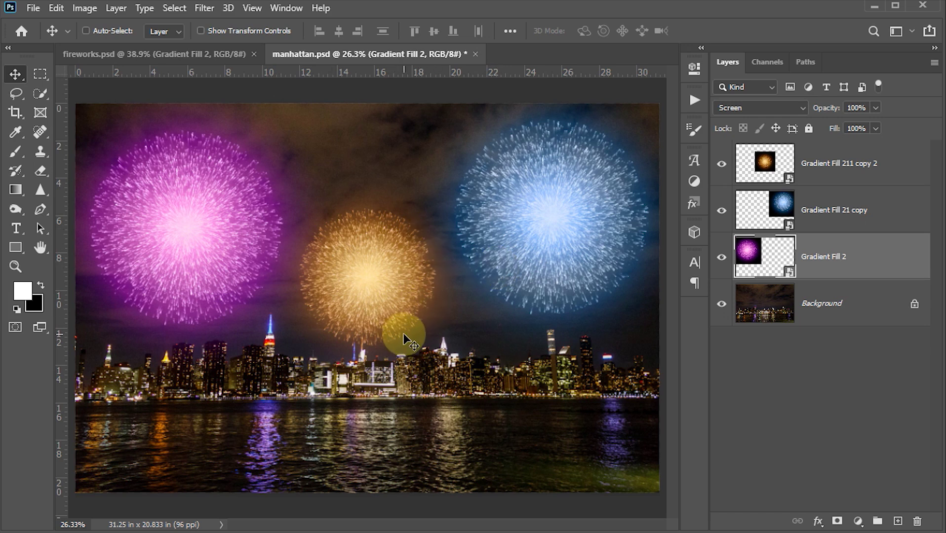
{"action": "key", "text": "Tab"}
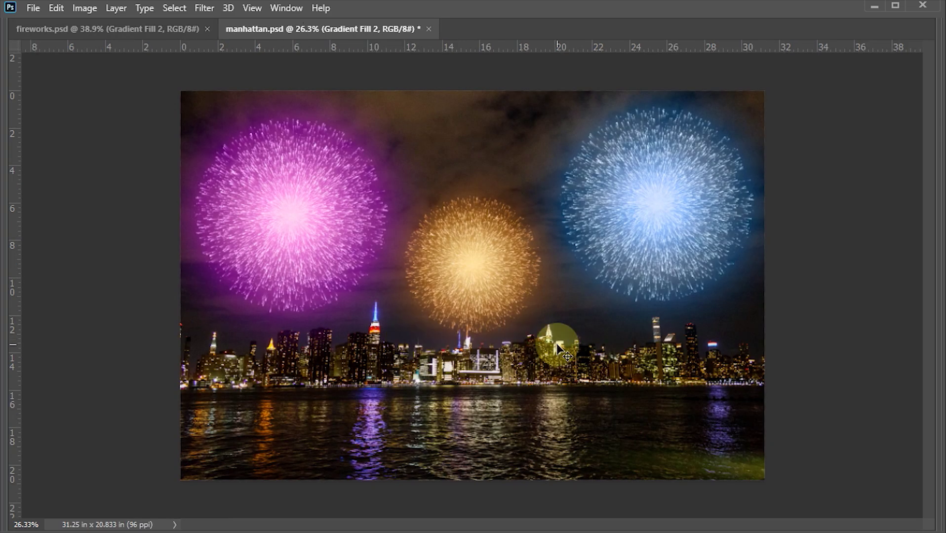